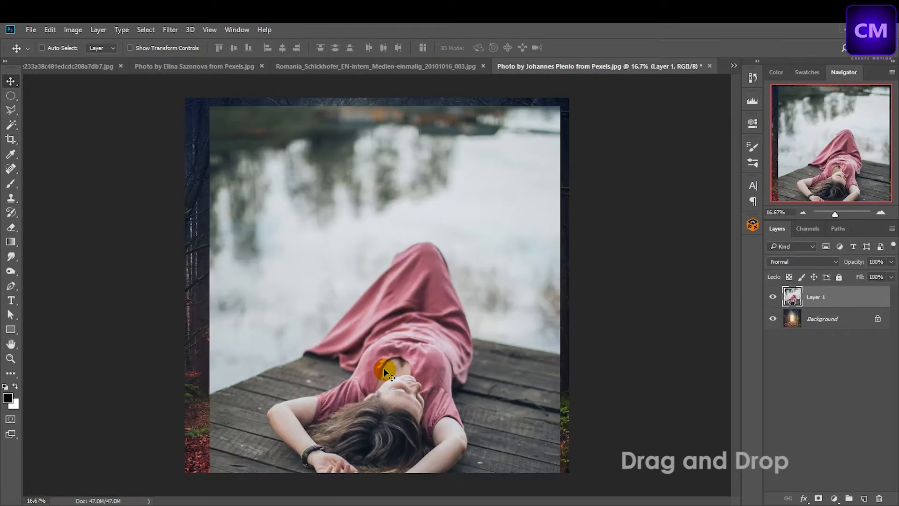
Scale the pasted photo of the woman to about 48% and place it over the lower middle of the forest.
key(ctrl+t)
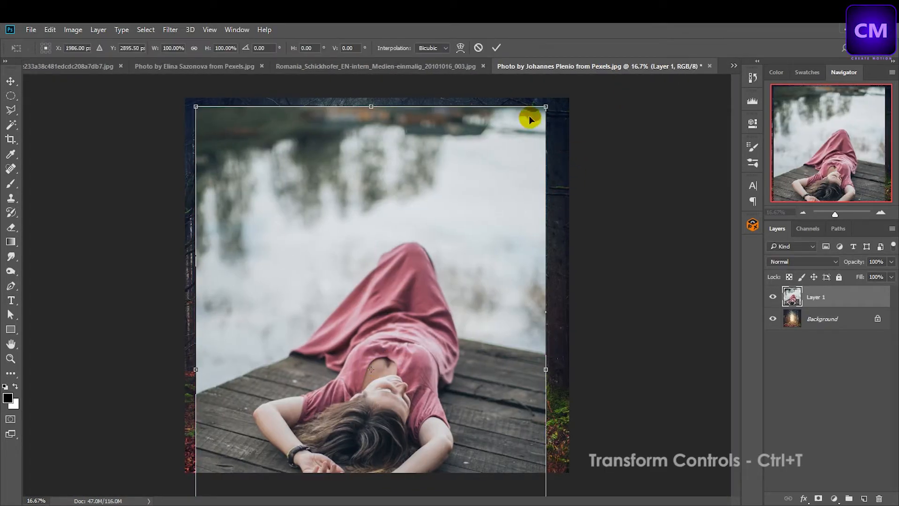
drag(530, 119, 457, 232)
drag(420, 327, 421, 266)
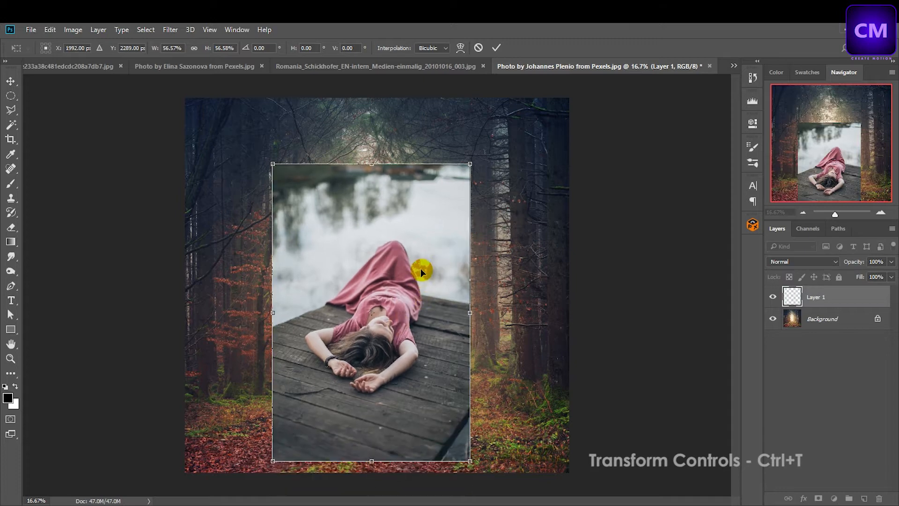
drag(471, 162, 440, 229)
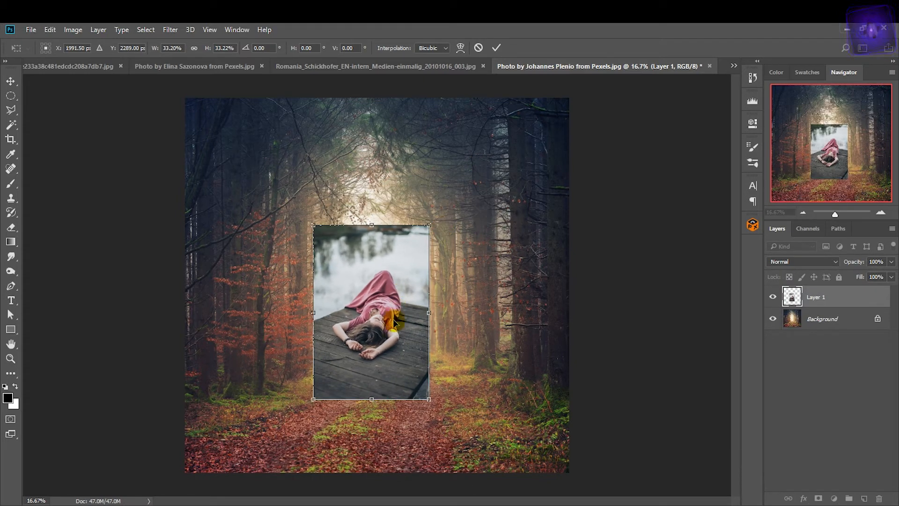
drag(393, 311, 372, 377)
drag(408, 289, 436, 249)
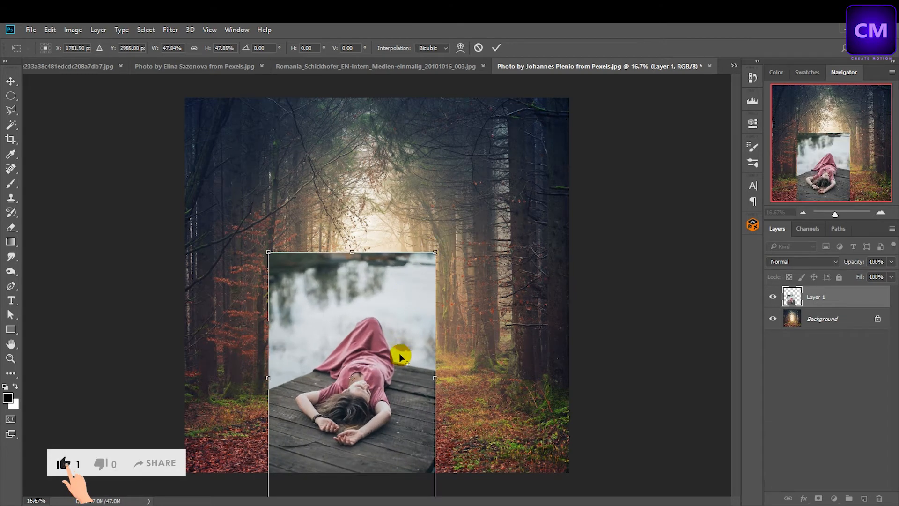
drag(399, 353, 406, 302)
click(496, 49)
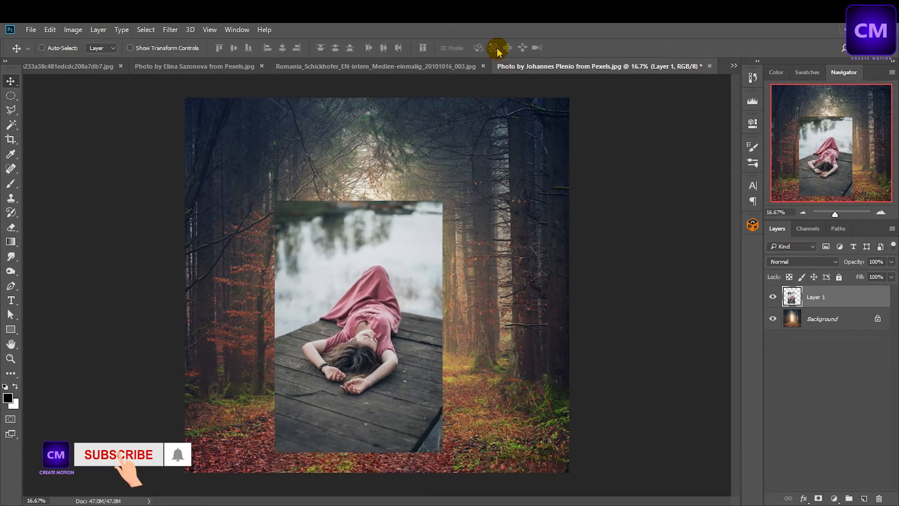
Erase the wooden deck between the woman's dress and her watch-side arm with a soft 70 to 80 px Eraser.
click(11, 358)
click(341, 361)
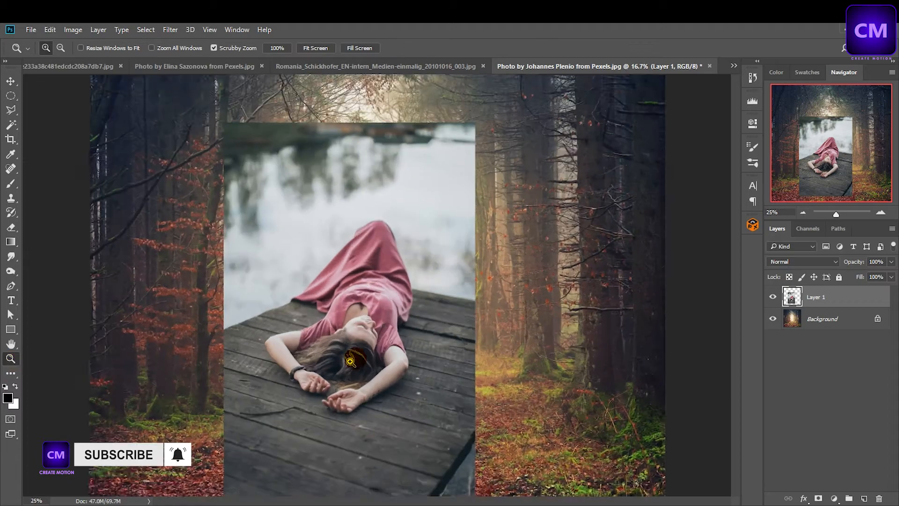
click(315, 305)
click(315, 319)
click(315, 319)
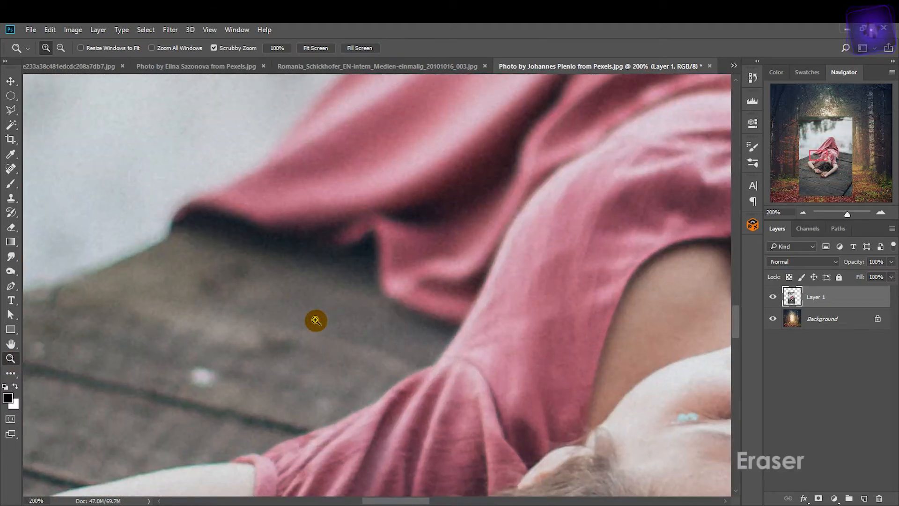
click(19, 228)
key(bracketleft)
key(bracketleft)
key(bracketleft)
key(bracketleft)
key(bracketleft)
key(bracketleft)
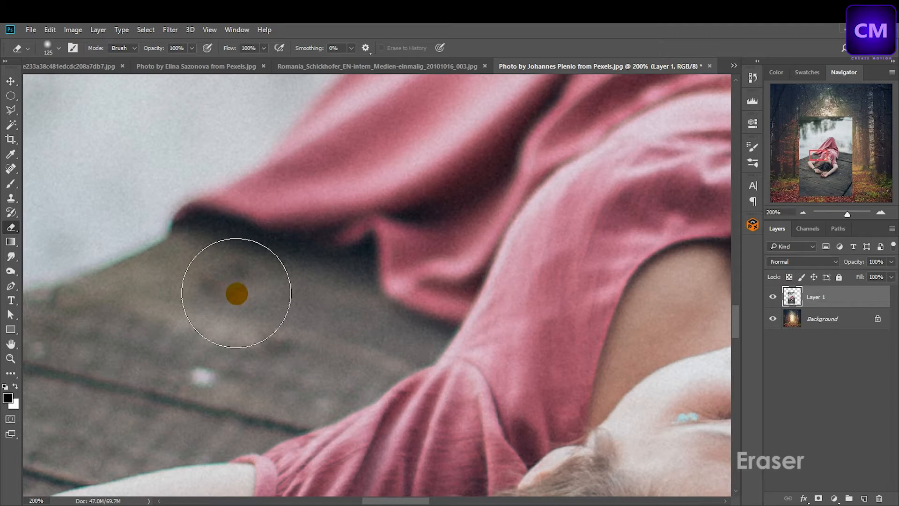
key(bracketleft)
key(bracketleft)
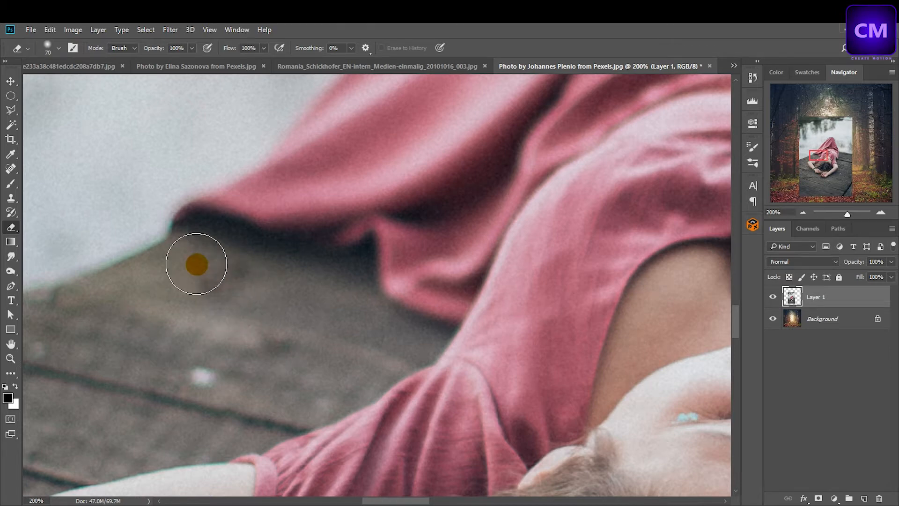
mouse_move(196, 265)
mouse_down()
mouse_move(295, 297)
mouse_move(341, 335)
mouse_up()
mouse_move(342, 336)
mouse_down()
mouse_move(378, 272)
mouse_move(259, 294)
mouse_move(275, 268)
mouse_move(255, 272)
mouse_move(316, 255)
mouse_up()
scroll(380, 275, down, 1)
mouse_move(370, 266)
mouse_down()
mouse_move(400, 293)
mouse_move(326, 327)
mouse_move(310, 331)
mouse_move(331, 318)
mouse_move(213, 355)
mouse_move(173, 387)
mouse_up()
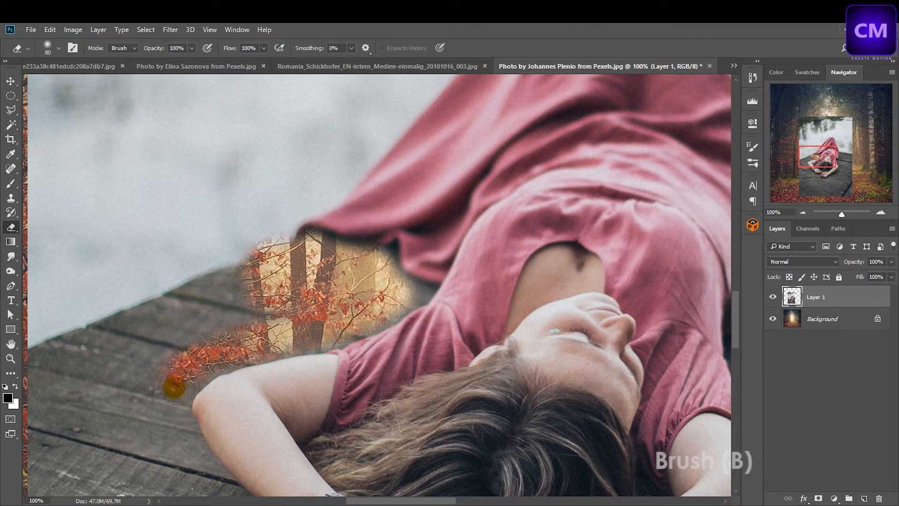
mouse_move(226, 319)
mouse_down()
mouse_move(131, 342)
mouse_move(142, 393)
mouse_move(271, 295)
mouse_up()
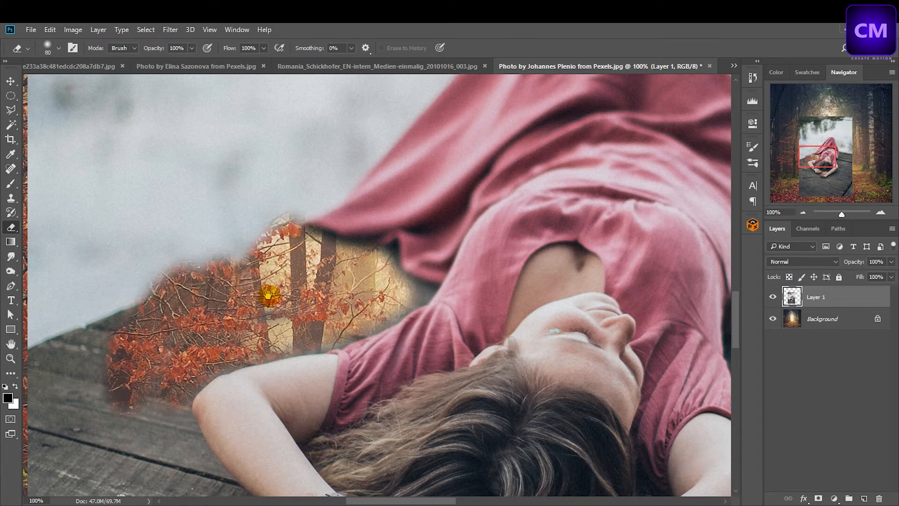
Continue erasing with the 80 px Eraser along the watch-side arm and around both hands.
drag(311, 317, 382, 176)
mouse_move(260, 232)
mouse_down()
mouse_move(237, 260)
mouse_move(307, 381)
mouse_move(251, 325)
mouse_move(288, 359)
mouse_move(304, 247)
mouse_up()
mouse_move(346, 276)
mouse_down()
mouse_move(375, 323)
mouse_move(365, 259)
mouse_up()
drag(370, 244, 461, 328)
drag(462, 345, 421, 285)
mouse_move(440, 281)
mouse_down()
mouse_move(464, 328)
mouse_move(413, 277)
mouse_up()
mouse_move(449, 300)
mouse_down()
mouse_move(527, 301)
mouse_move(585, 281)
mouse_up()
drag(585, 281, 334, 341)
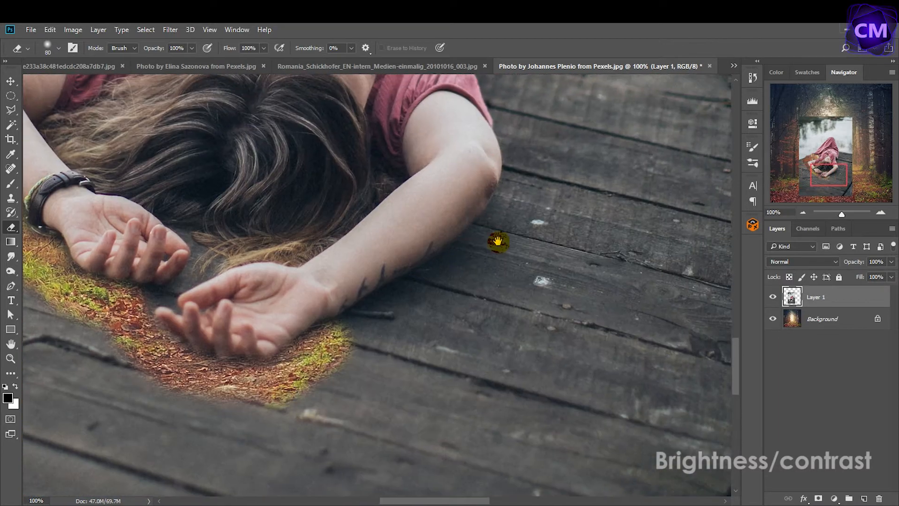
Erase a narrow border along the woman's other arm, her side and the raised dress to complete the outline.
drag(550, 278, 438, 382)
mouse_move(440, 313)
mouse_down()
mouse_move(411, 170)
mouse_move(450, 271)
mouse_up()
mouse_move(407, 99)
mouse_down()
mouse_move(409, 267)
mouse_move(452, 443)
mouse_up()
drag(449, 338, 452, 393)
mouse_move(438, 389)
mouse_down()
mouse_move(458, 290)
mouse_move(464, 183)
mouse_up()
mouse_move(440, 94)
mouse_down()
mouse_move(440, 213)
mouse_move(305, 167)
mouse_move(206, 255)
mouse_up()
mouse_move(206, 255)
mouse_down()
mouse_move(510, 133)
mouse_move(371, 271)
mouse_move(198, 414)
mouse_up()
Enlarge the Eraser to 300 px and erase the rest of the lake and deck around the woman.
key(ctrl+minus)
key(ctrl+minus)
key(ctrl+minus)
key(bracketright)
key(bracketright)
key(bracketright)
key(bracketright)
key(bracketright)
key(bracketright)
key(bracketright)
key(bracketright)
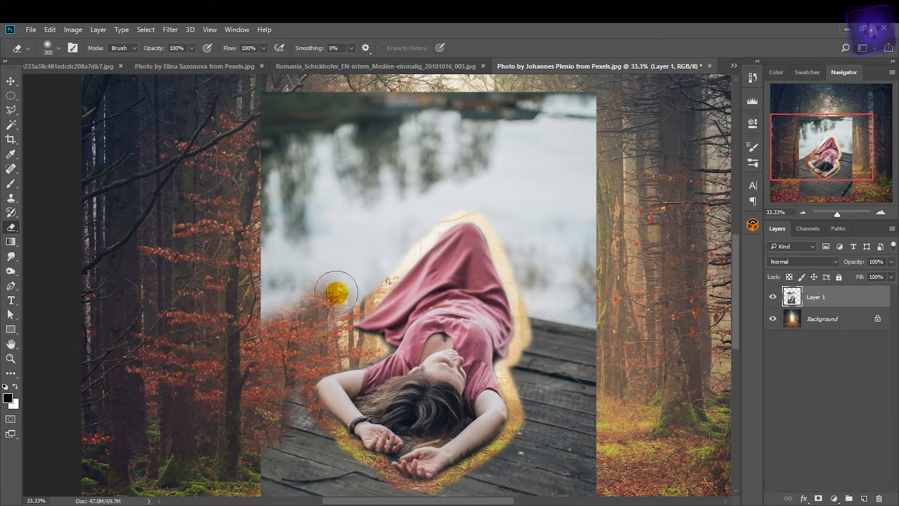
mouse_move(326, 101)
mouse_down()
mouse_move(349, 122)
mouse_move(259, 170)
mouse_move(474, 175)
mouse_move(369, 245)
mouse_move(313, 316)
mouse_move(504, 192)
mouse_move(528, 375)
mouse_move(578, 208)
mouse_move(519, 295)
mouse_move(516, 349)
mouse_move(438, 395)
mouse_move(374, 397)
mouse_move(296, 327)
mouse_move(250, 386)
mouse_move(327, 315)
mouse_move(286, 344)
mouse_move(573, 416)
mouse_move(558, 326)
mouse_move(466, 394)
mouse_up()
scroll(321, 315, down, 3)
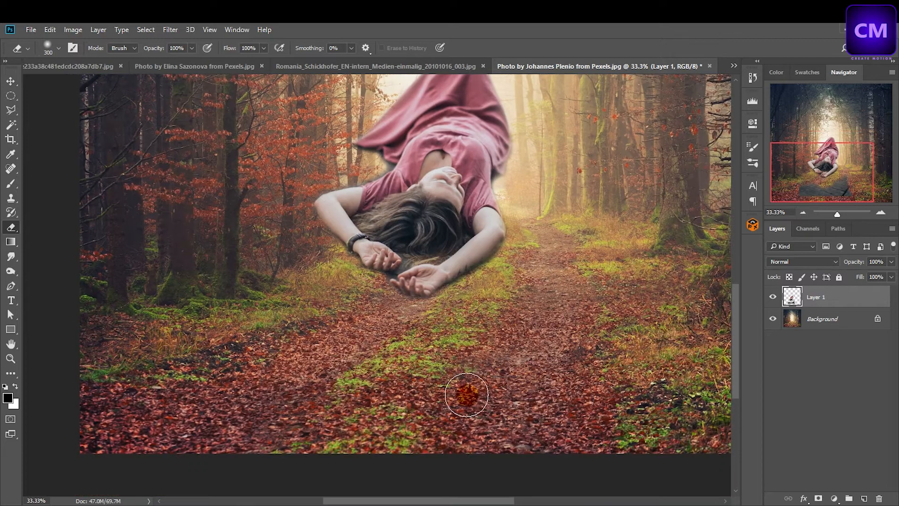
Move the cut-out woman down onto the leaf-covered forest path.
key(ctrl+0)
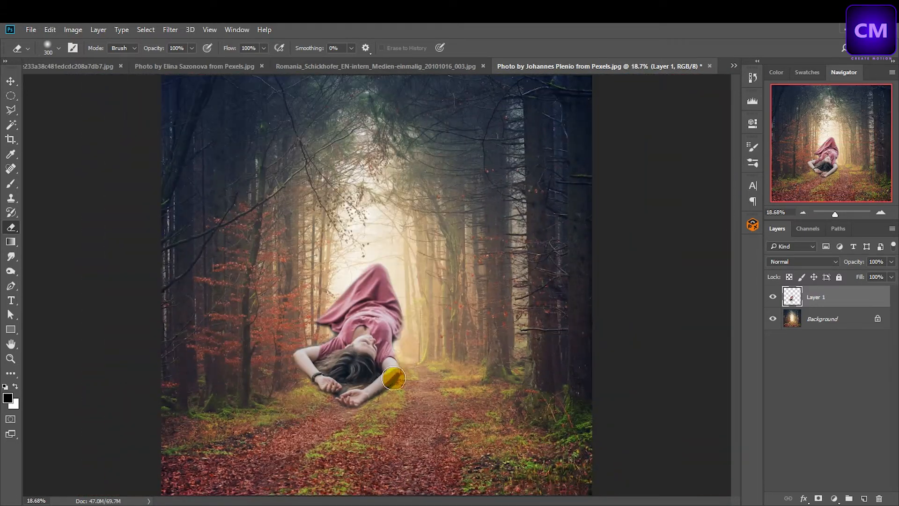
key(v)
drag(361, 366, 345, 439)
Scale the cut-out woman to about 72.5%, rotate her about 0.9° and settle her on the path.
key(ctrl+t)
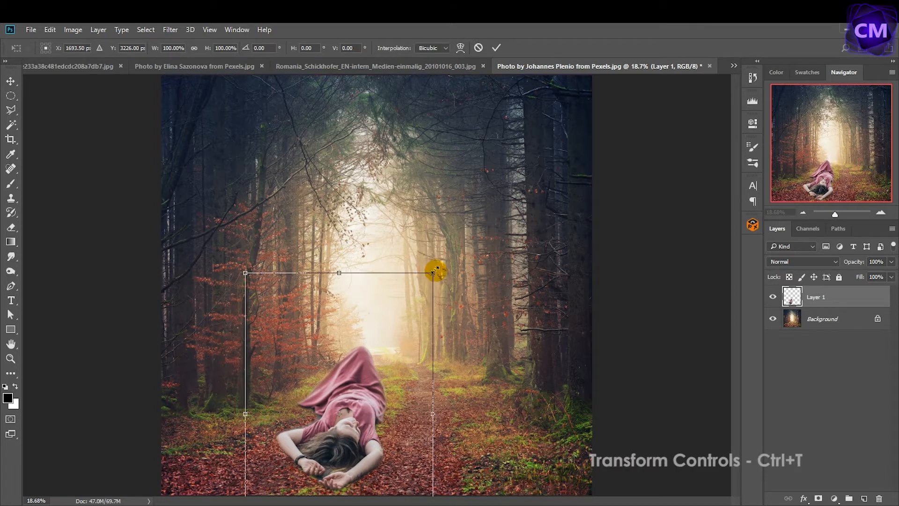
drag(432, 273, 380, 349)
drag(346, 460, 372, 434)
drag(434, 382, 435, 388)
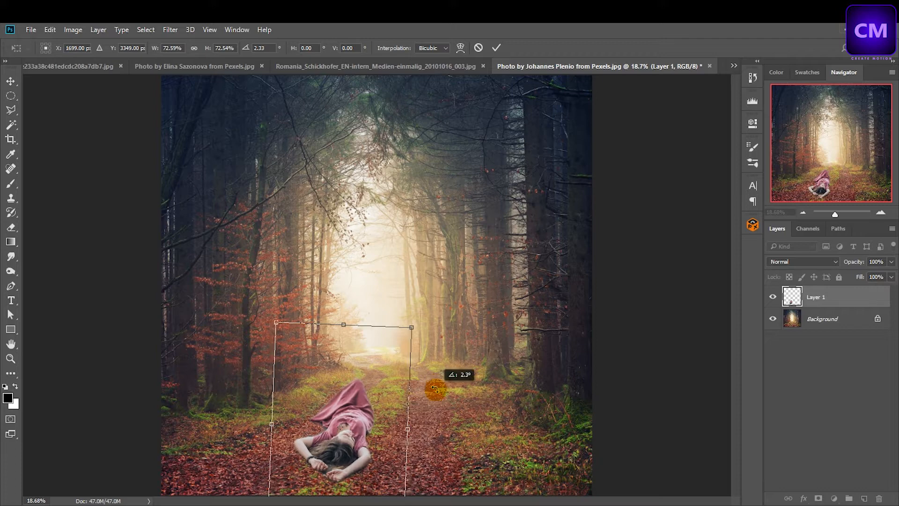
key(Return)
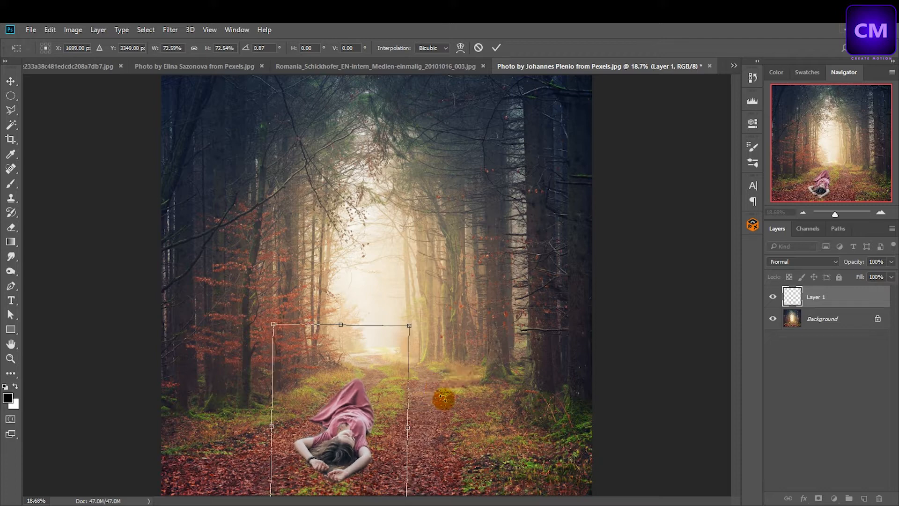
key(ctrl+t)
click(354, 406)
click(495, 48)
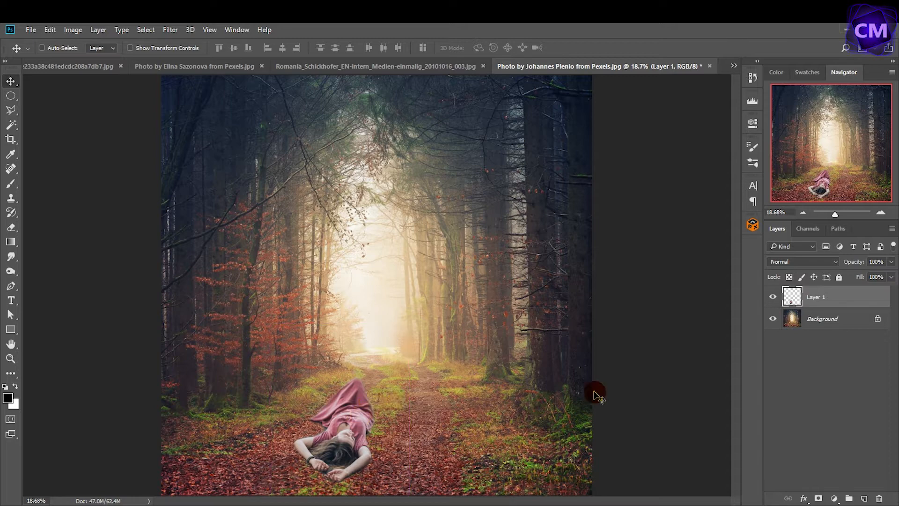
Hide Layer 1 and duplicate the Background layer as "Background 02".
click(774, 298)
click(791, 321)
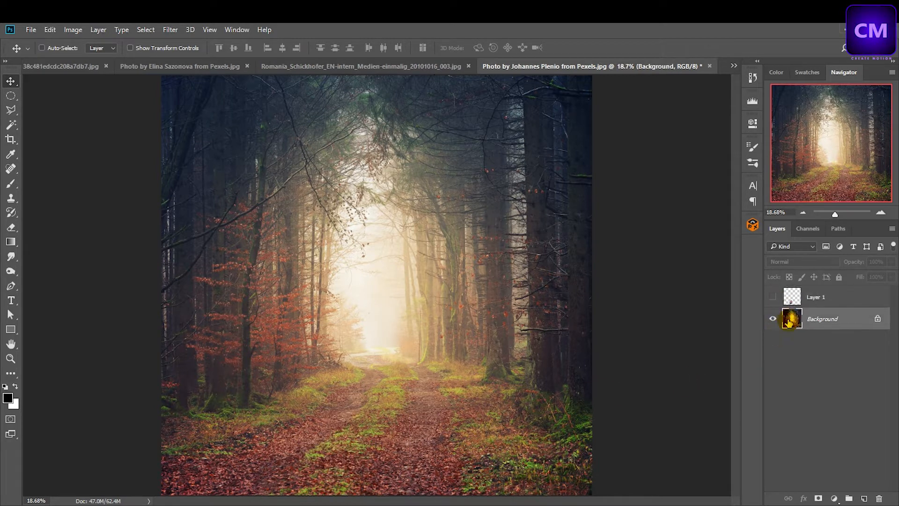
right_click(827, 317)
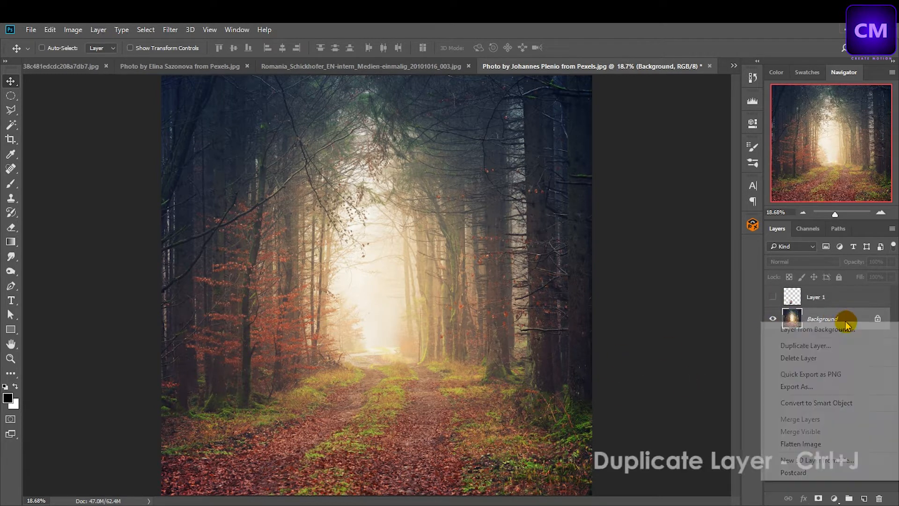
click(826, 346)
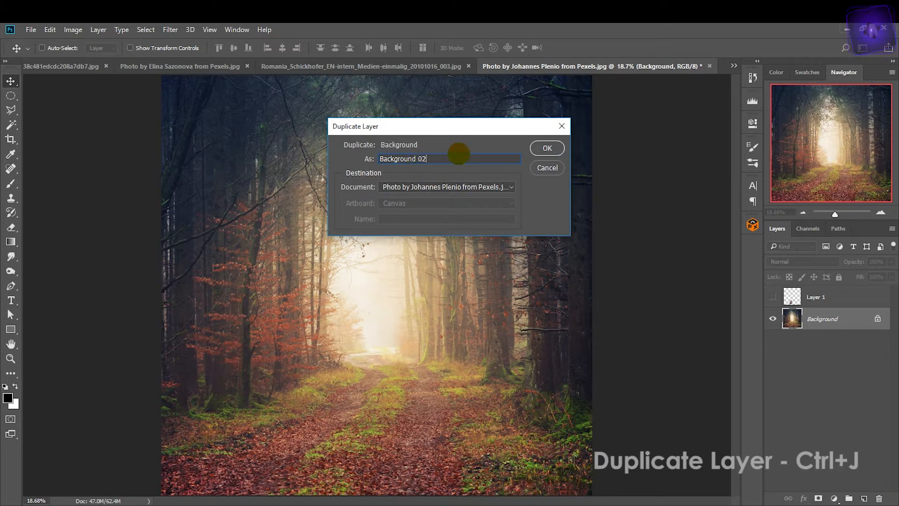
text(Background 02)
click(546, 148)
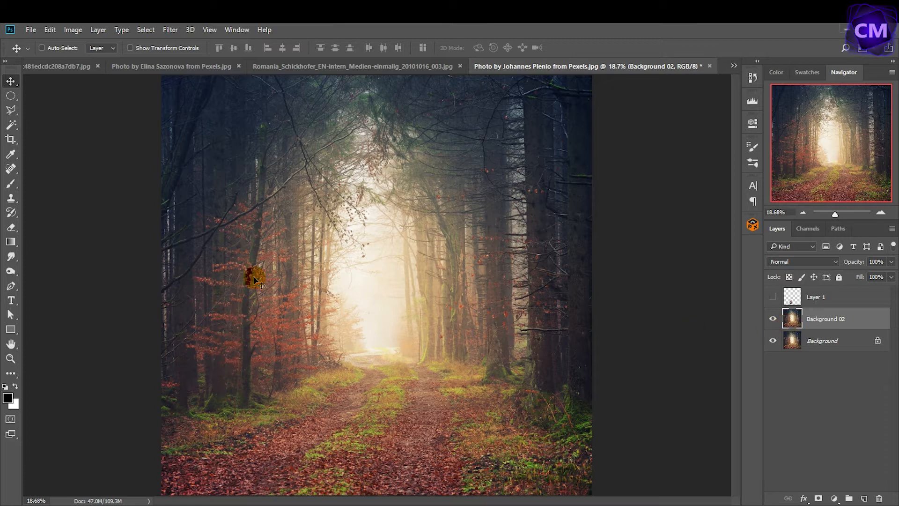
Copy the forest floor from Background 02 to its own layer using a full-width rectangular selection, and check it in isolation.
right_click(15, 97)
click(44, 95)
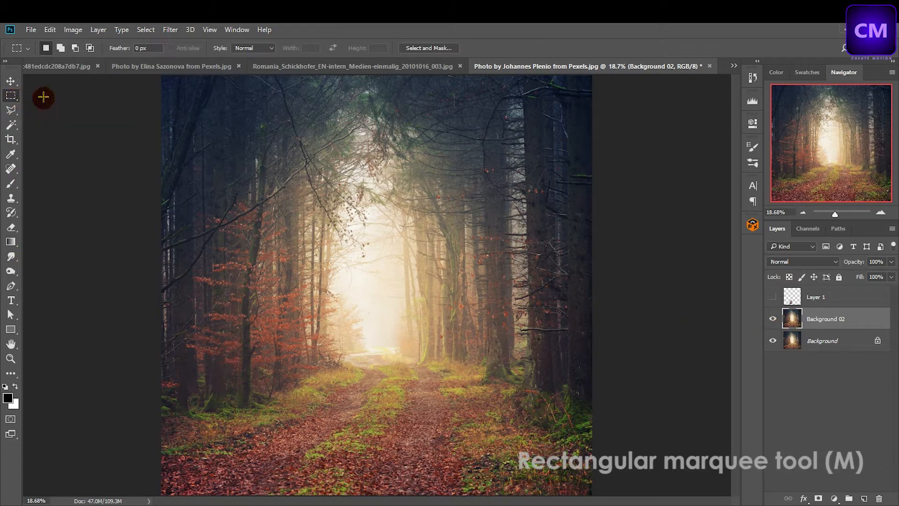
drag(159, 345, 609, 497)
key(ctrl+j)
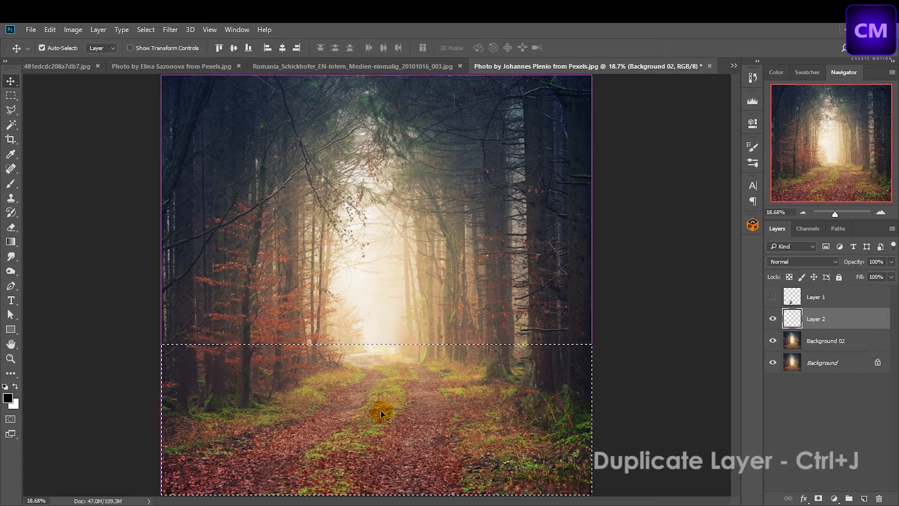
key(ctrl+d)
key(v)
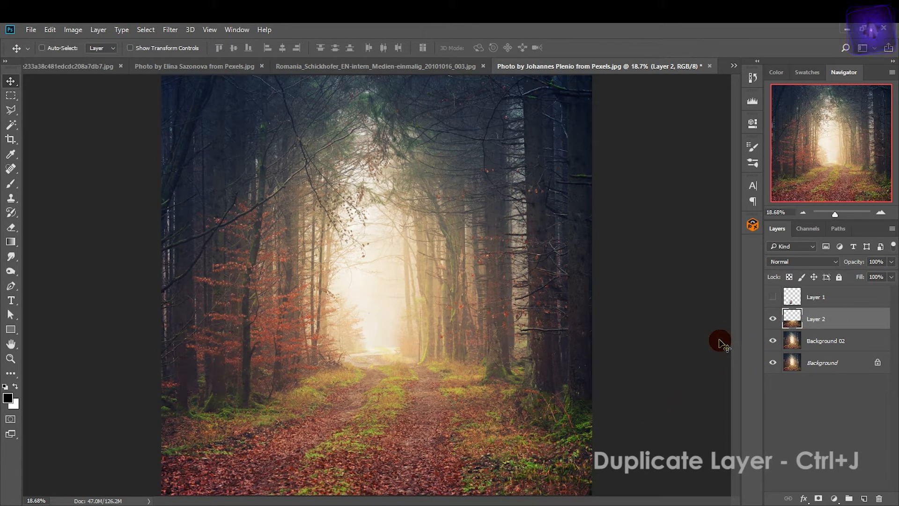
click(774, 363)
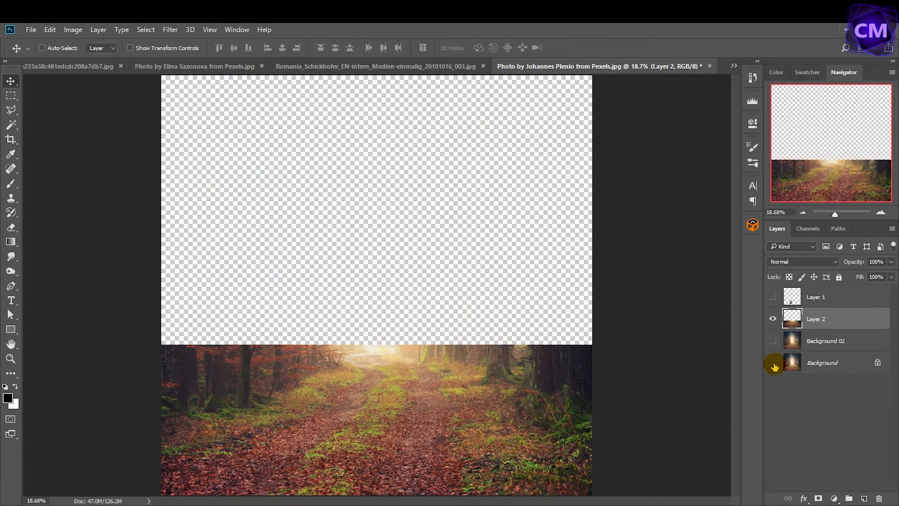
click(773, 362)
Apply a Gaussian Blur with a radius of about 31.8 pixels to the Background 02 layer.
click(792, 341)
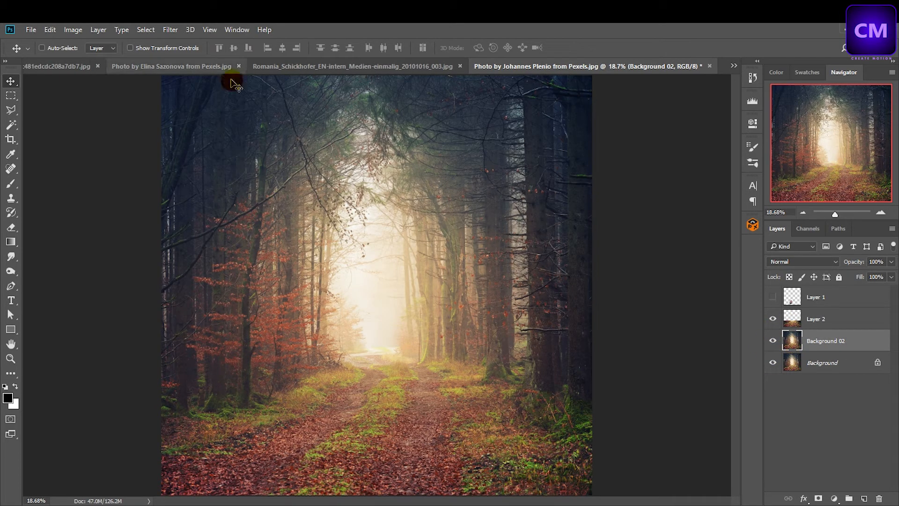
click(171, 33)
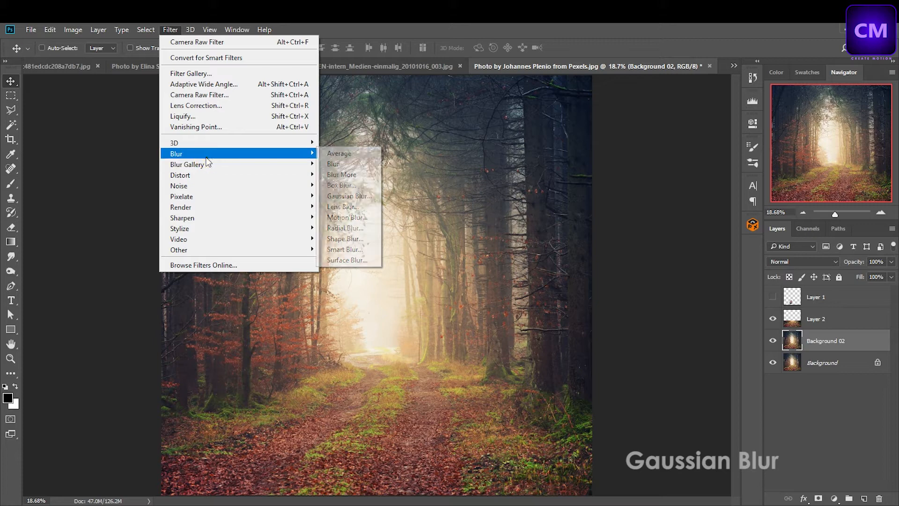
click(356, 196)
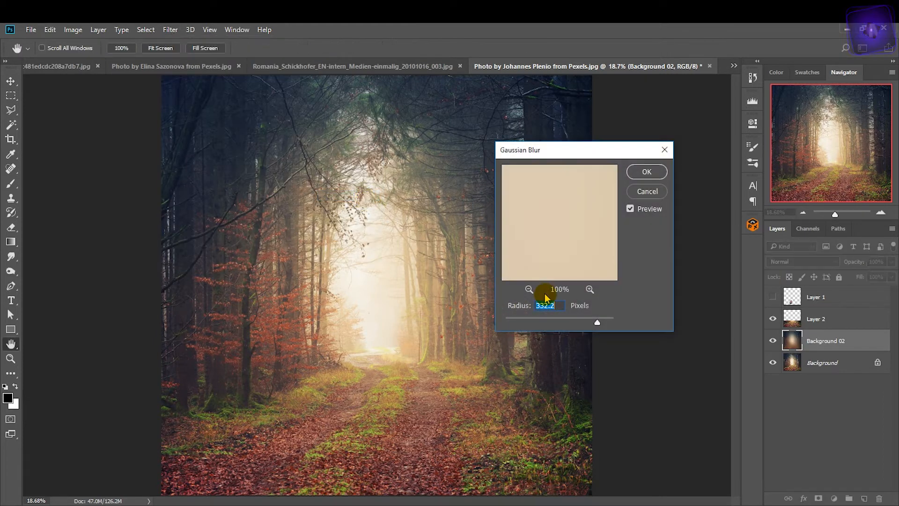
click(558, 322)
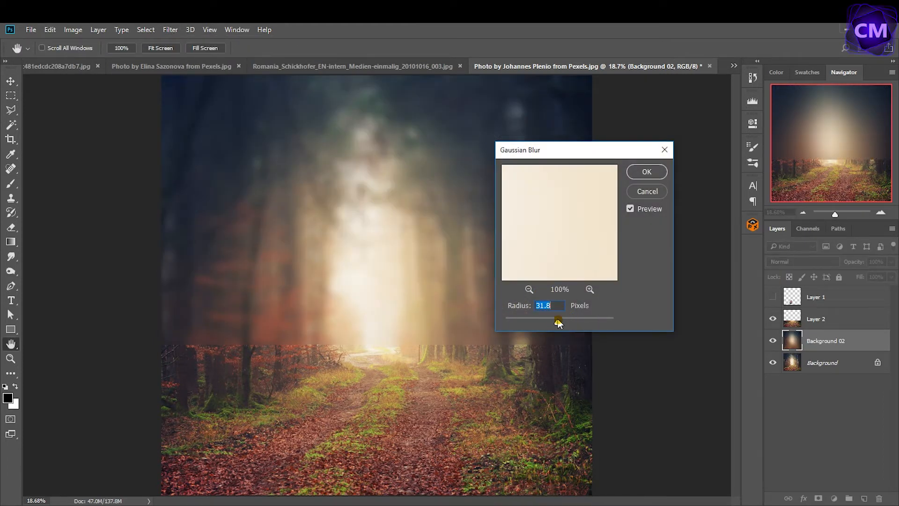
click(646, 172)
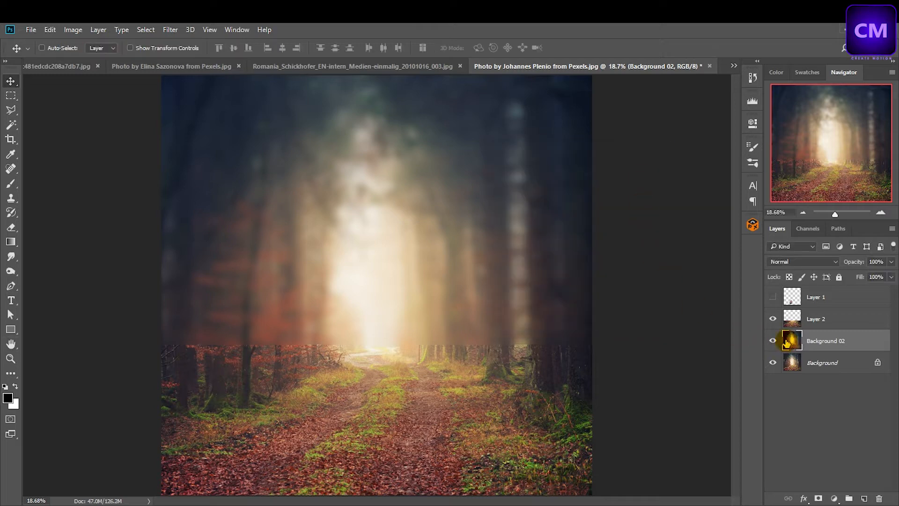
Erase the hard upper edge of Layer 2 with a soft 1200 px Eraser to blend the ground into the blurred forest.
click(793, 320)
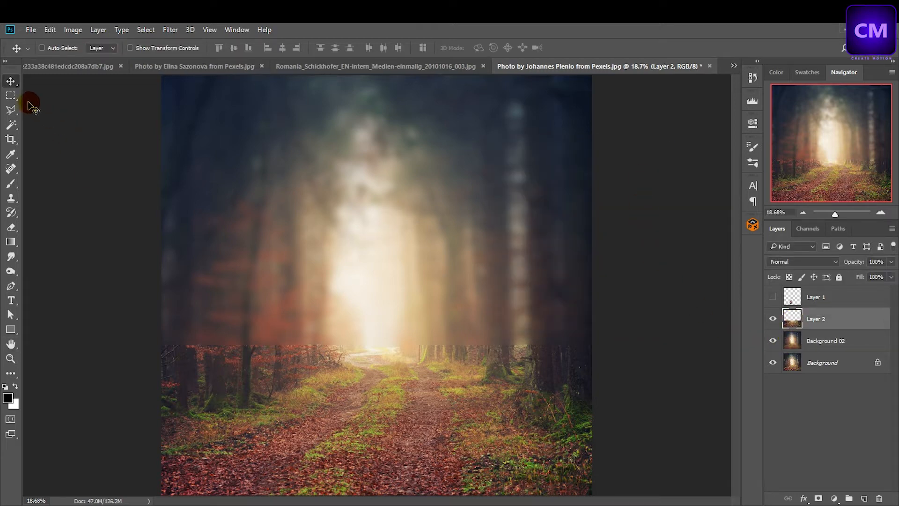
click(11, 228)
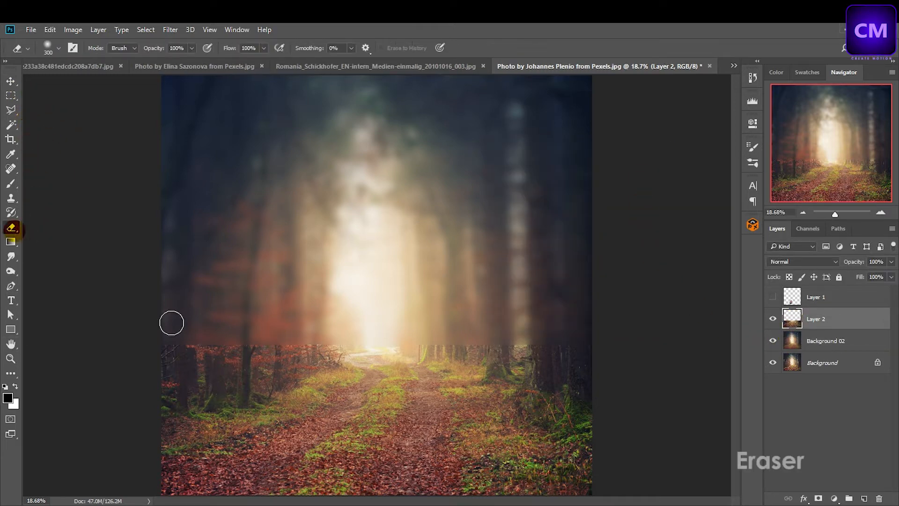
key(bracketright)
mouse_move(371, 294)
mouse_down()
mouse_move(266, 306)
mouse_move(225, 322)
mouse_move(172, 323)
mouse_move(563, 311)
mouse_move(526, 317)
mouse_move(564, 338)
mouse_move(512, 326)
mouse_up()
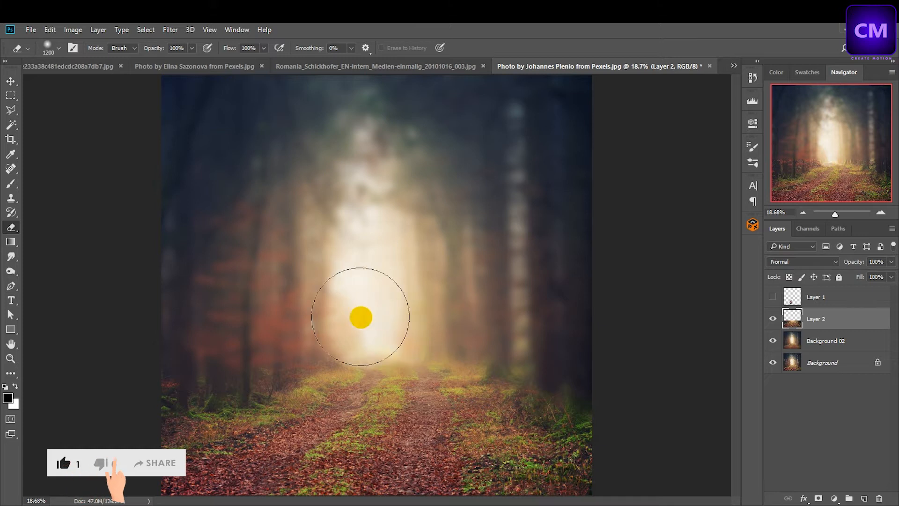
Erase the nearest strip of ground on Layer 2 with the soft Eraser to blend it into a blurred foreground.
mouse_move(243, 322)
mouse_down()
mouse_move(212, 323)
mouse_move(217, 345)
mouse_move(168, 422)
mouse_move(240, 453)
mouse_move(275, 492)
mouse_move(604, 482)
mouse_move(297, 496)
mouse_move(113, 403)
mouse_move(181, 311)
mouse_move(564, 311)
mouse_move(223, 303)
mouse_move(169, 321)
mouse_move(141, 281)
mouse_up()
key(ctrl+minus)
click(10, 82)
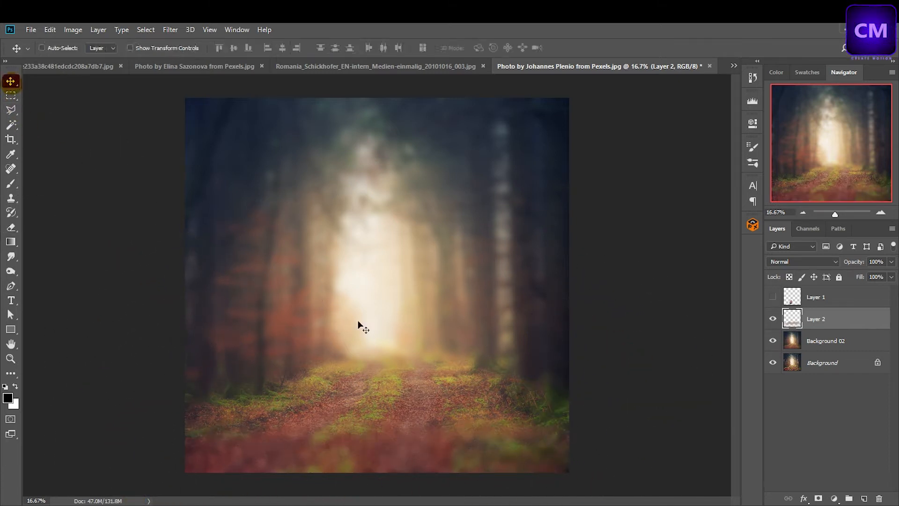
Show Layer 1 again and make it the active layer.
click(792, 342)
click(774, 298)
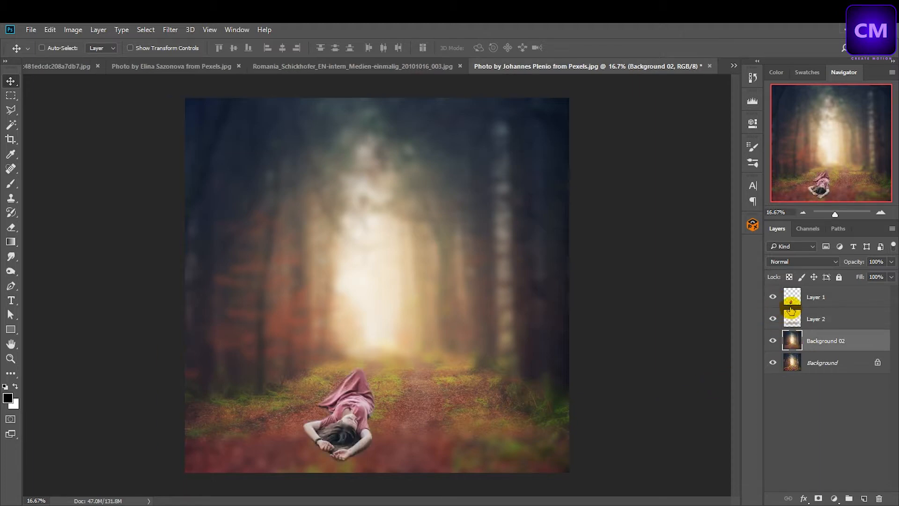
click(797, 297)
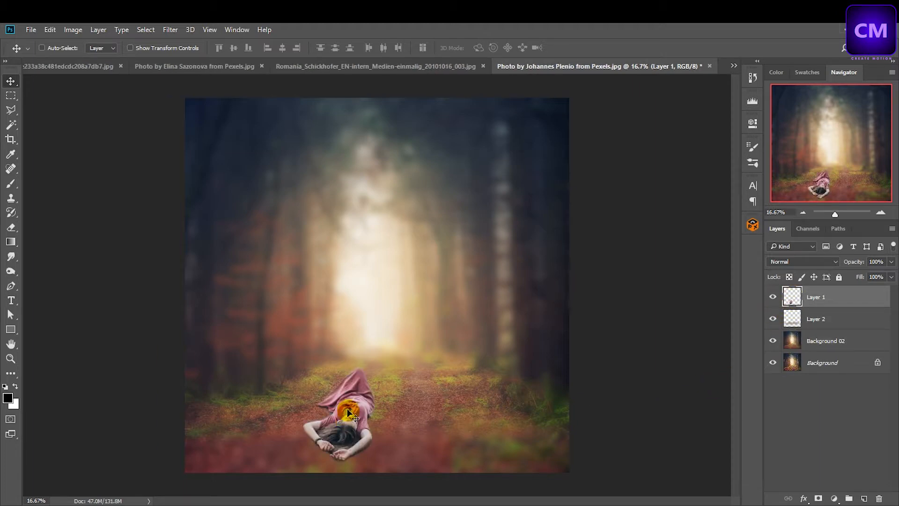
Erase the leftover dark fringe beside the woman's dress, sleeve and bent elbow on Layer 1 with a soft 35 px Eraser.
scroll(347, 426, up, 6)
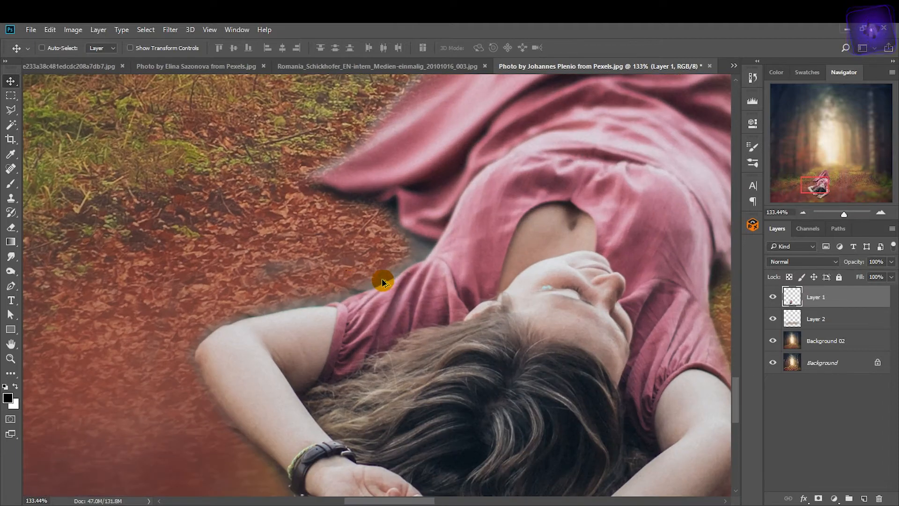
click(10, 227)
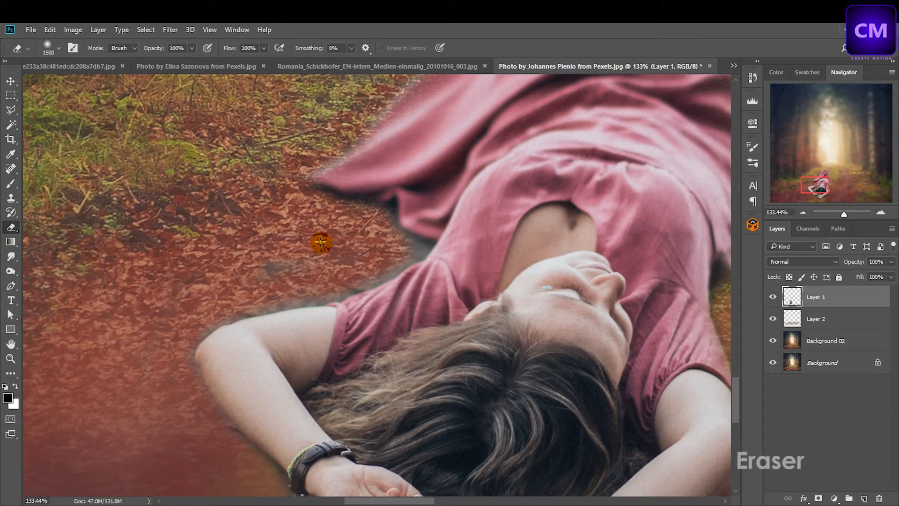
key(bracketleft)
key(bracketleft)
key(bracketleft)
key(bracketleft)
key(bracketleft)
key(bracketleft)
key(bracketleft)
key(bracketleft)
key(bracketleft)
key(bracketleft)
key(bracketleft)
key(bracketleft)
key(bracketleft)
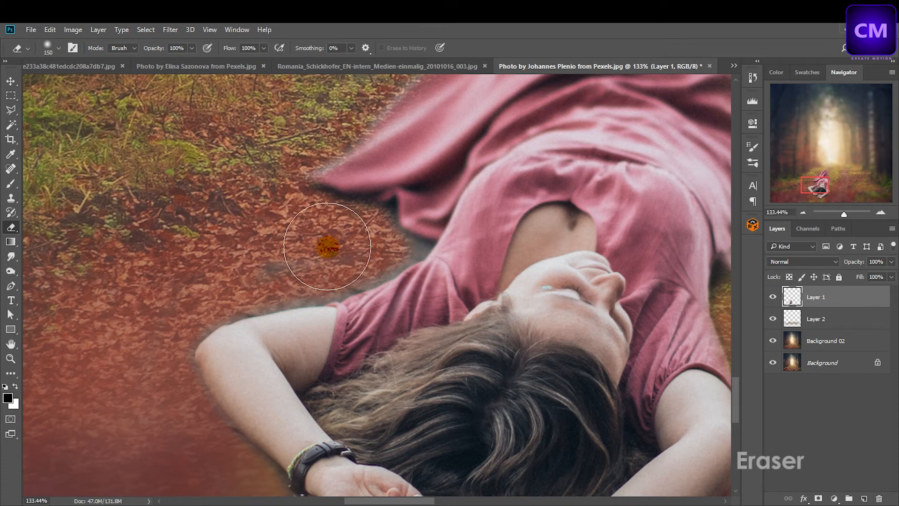
key(bracketleft)
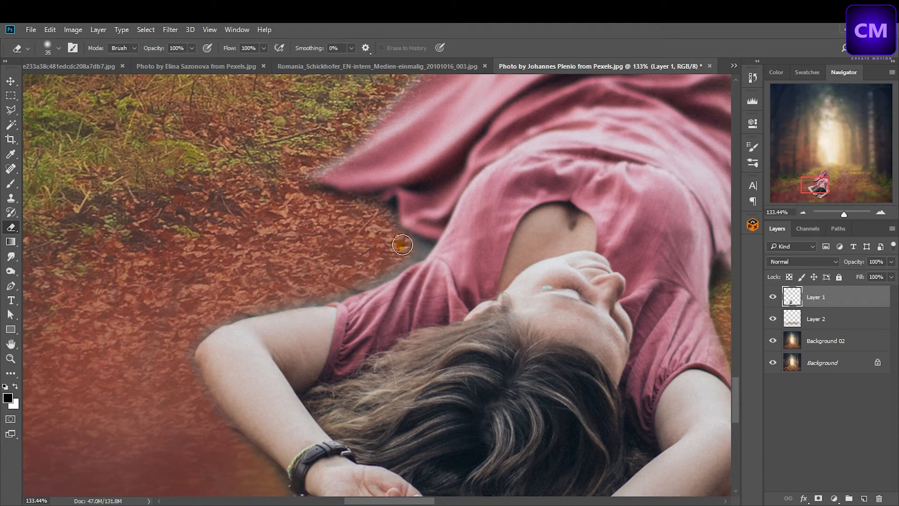
mouse_move(427, 246)
mouse_down()
mouse_move(345, 291)
mouse_move(291, 302)
mouse_up()
drag(207, 326, 189, 352)
Clean the remaining fringe around the woman's hands, forearms and skirt on Layer 1 with a soft 20 to 60 px Eraser.
drag(712, 412, 496, 301)
drag(468, 407, 489, 272)
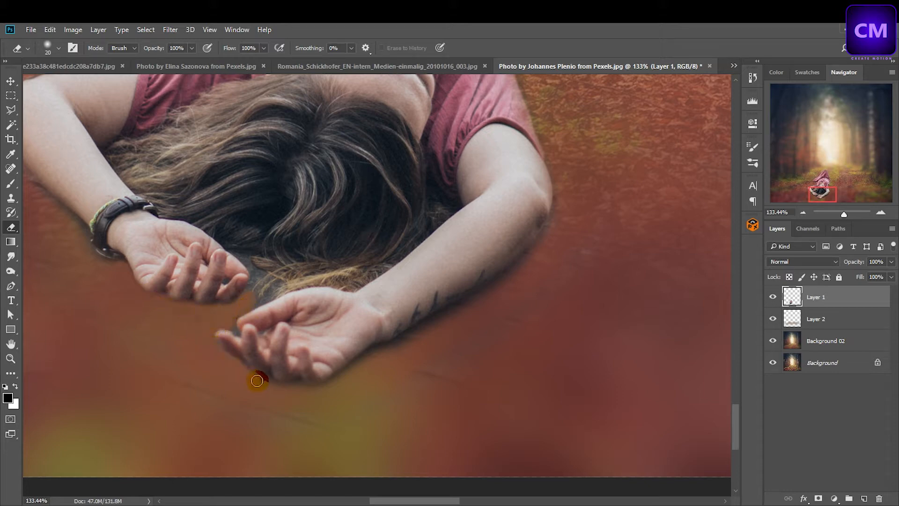
key(bracketright)
key(bracketright)
key(bracketright)
key(bracketright)
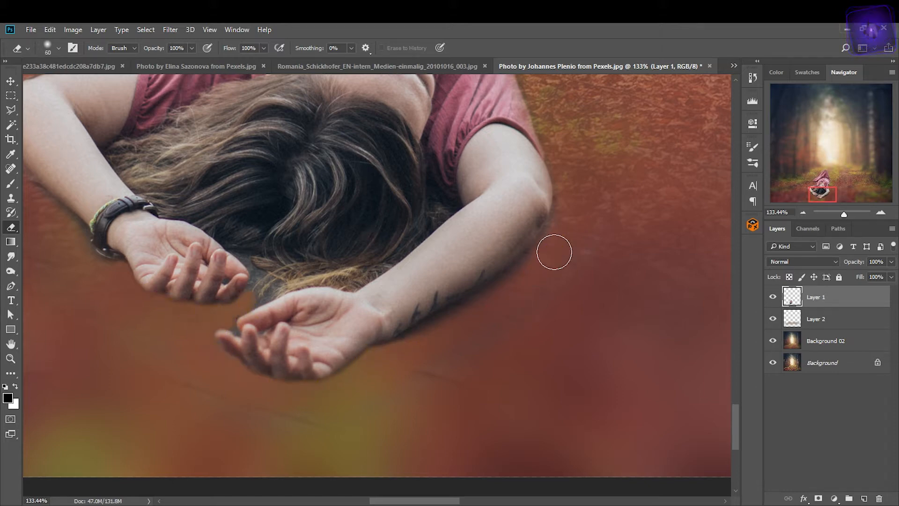
drag(279, 328, 364, 369)
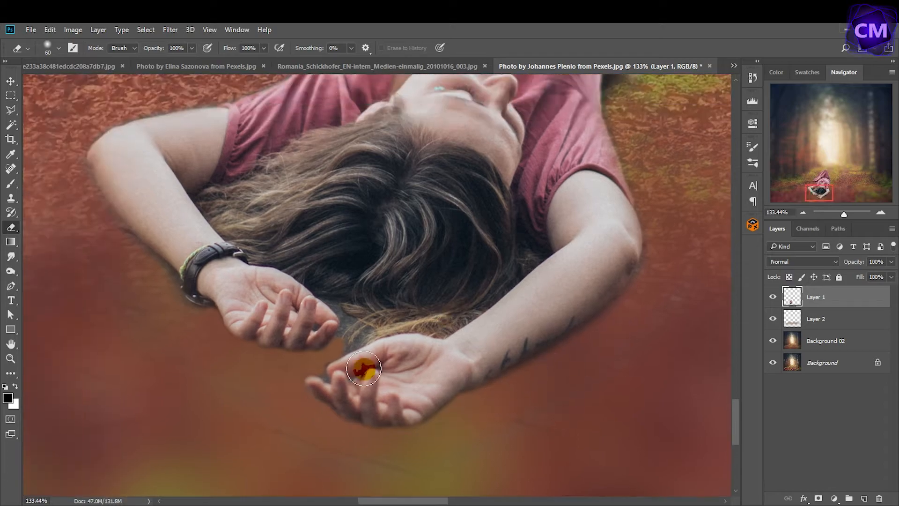
drag(168, 312, 247, 388)
drag(203, 318, 93, 284)
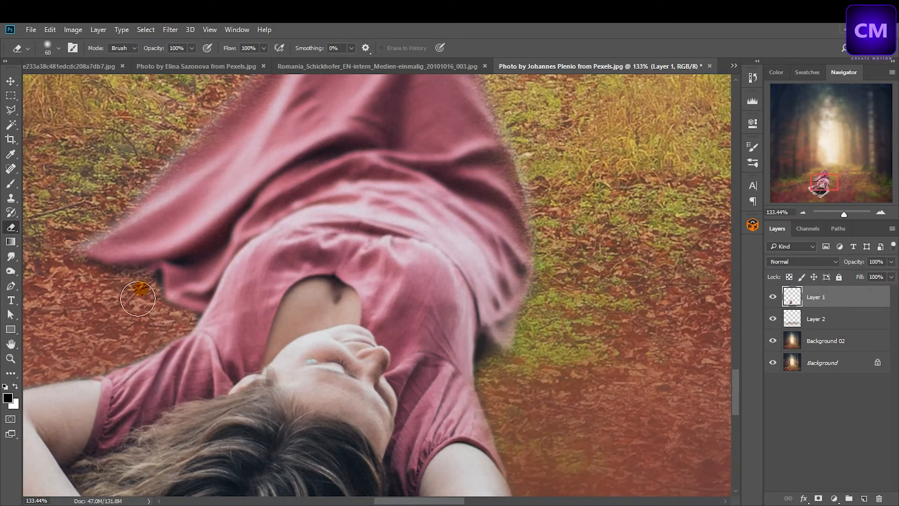
key(v)
key(ctrl+0)
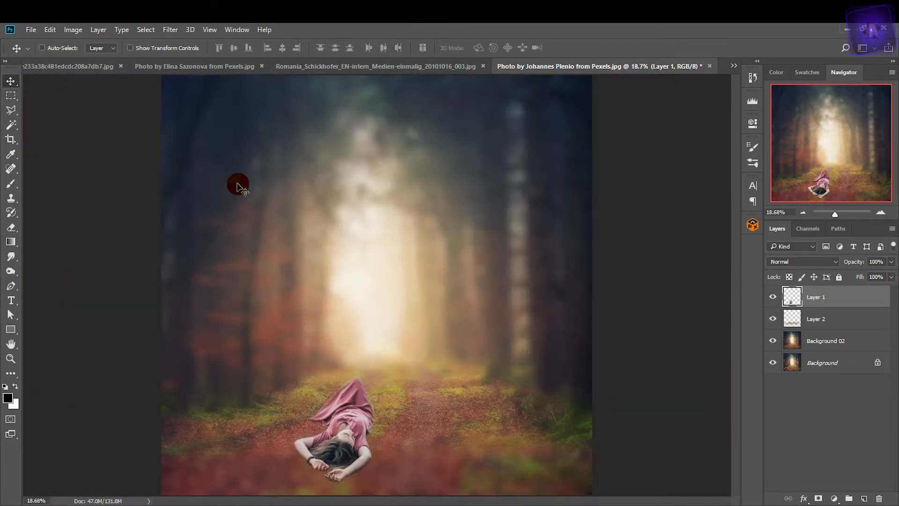
Apply Brightness/Contrast to the woman on Layer 1 with brightness -23 and contrast 100.
click(72, 29)
mouse_move(177, 60)
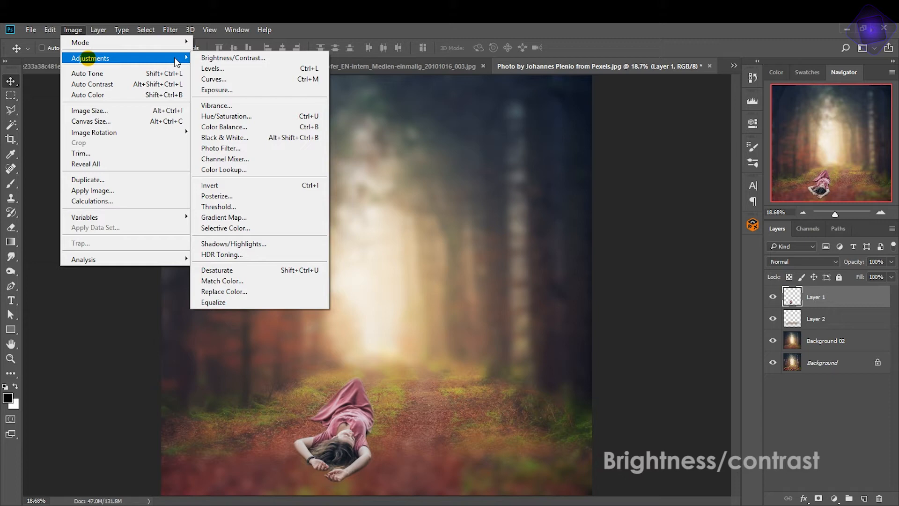
click(232, 57)
drag(693, 211, 720, 245)
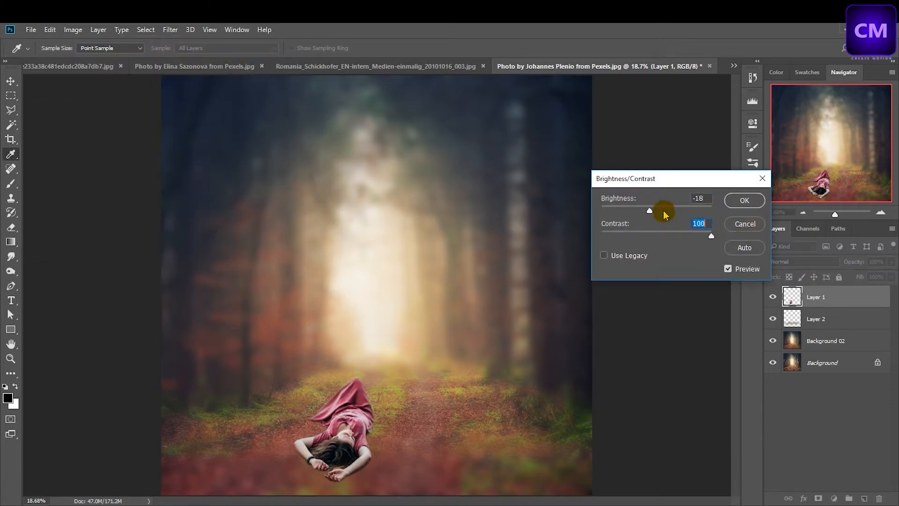
drag(650, 211, 650, 219)
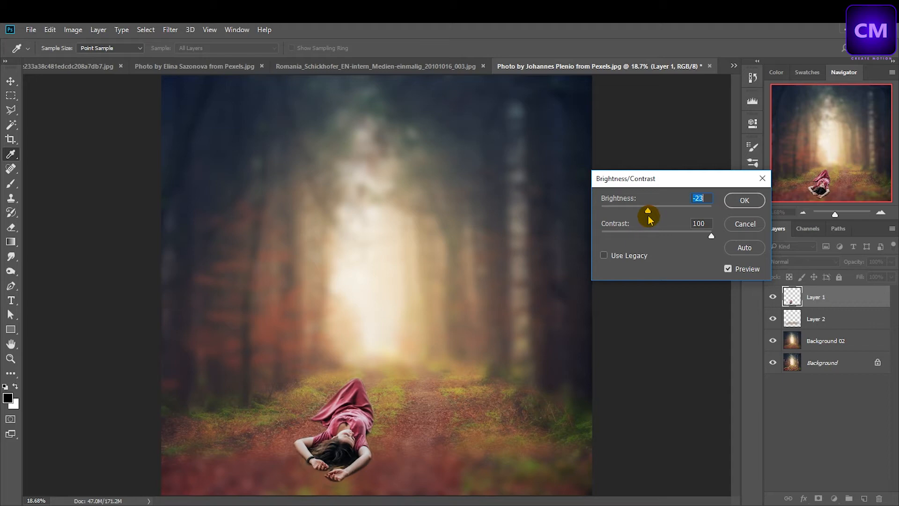
click(745, 201)
key(v)
Apply a Color Balance to Layer 1's midtones with levels of about +34, +33 and +52.
click(73, 29)
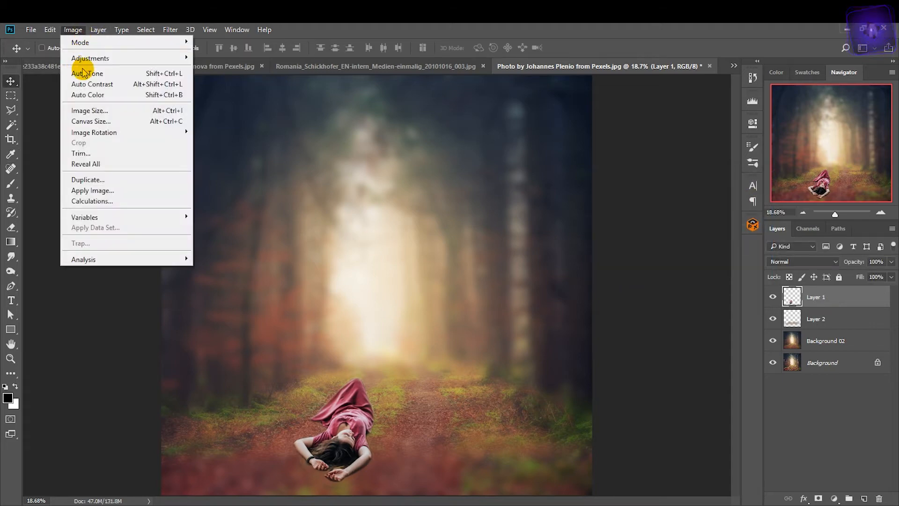
mouse_move(94, 58)
click(224, 126)
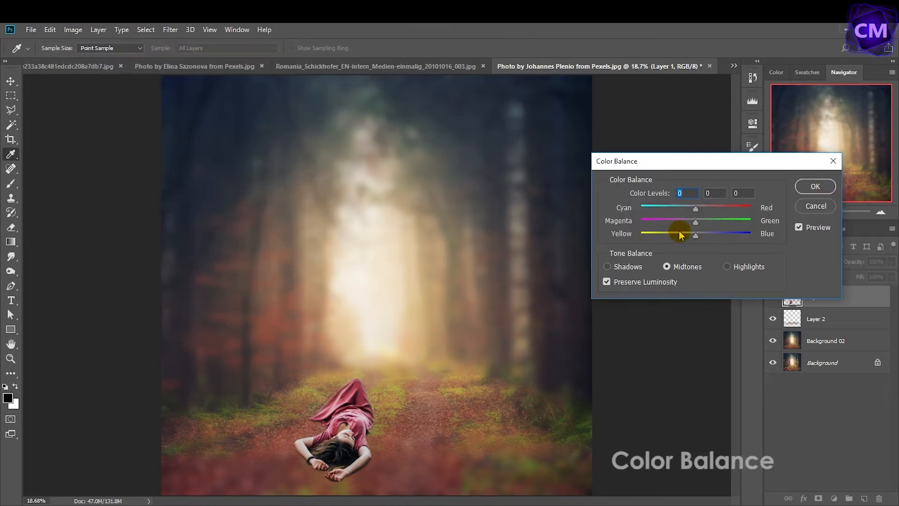
drag(695, 209, 679, 215)
drag(696, 235, 727, 235)
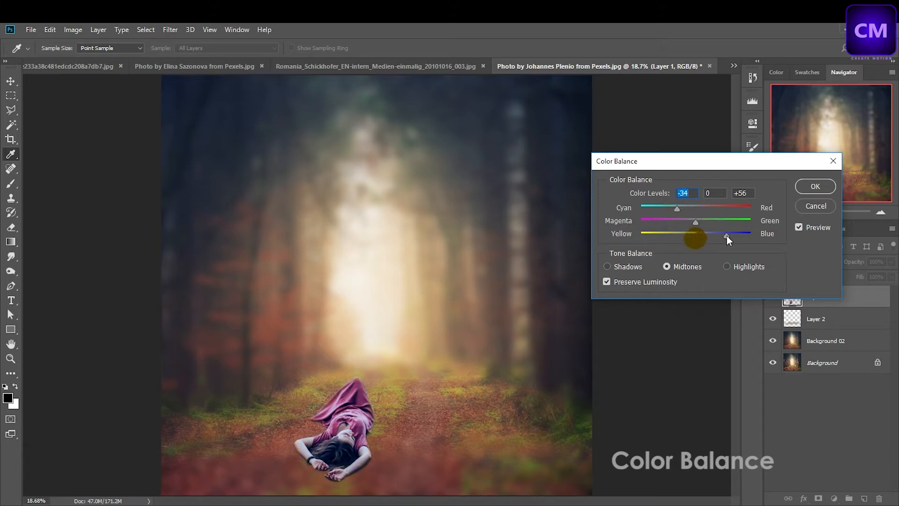
drag(677, 208, 737, 239)
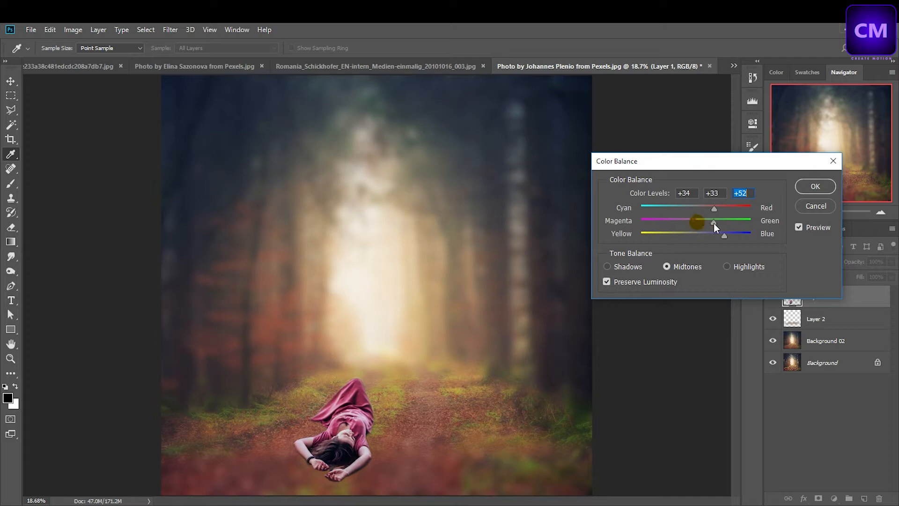
click(815, 186)
Copy the mossy log photo into the forest composite and scale it to the full canvas width, aligned with the lower edge.
click(227, 66)
key(v)
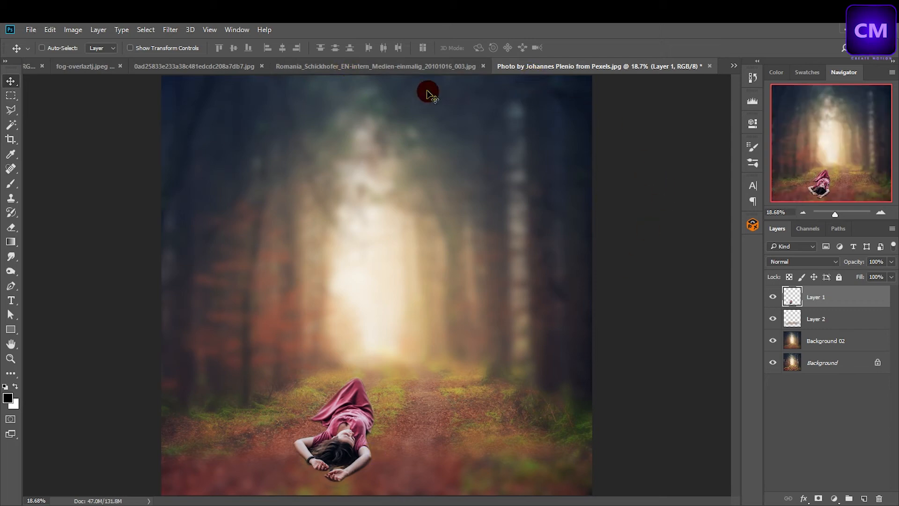
click(410, 67)
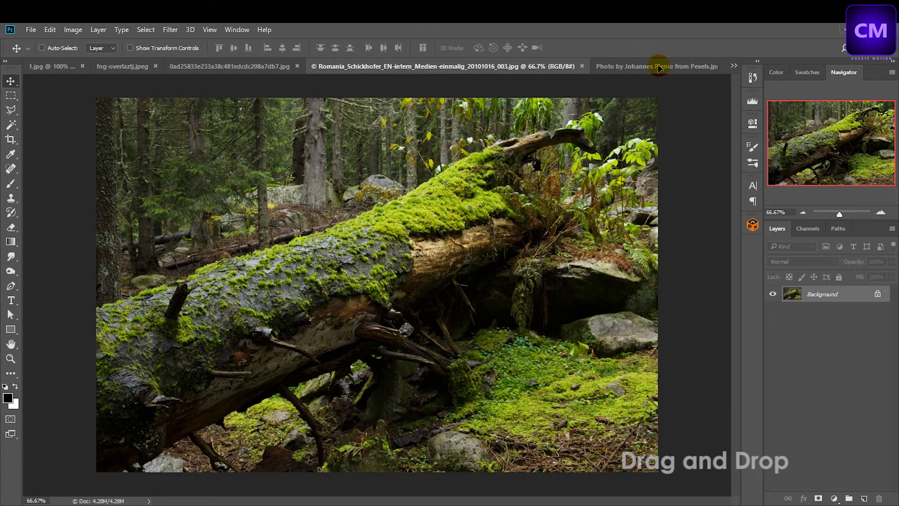
drag(660, 68, 255, 441)
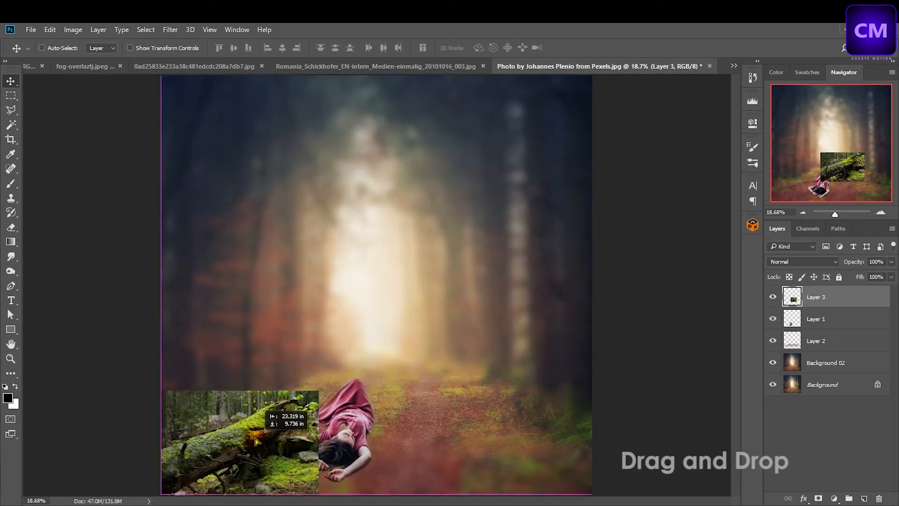
key(ctrl+t)
drag(318, 391, 654, 304)
click(498, 49)
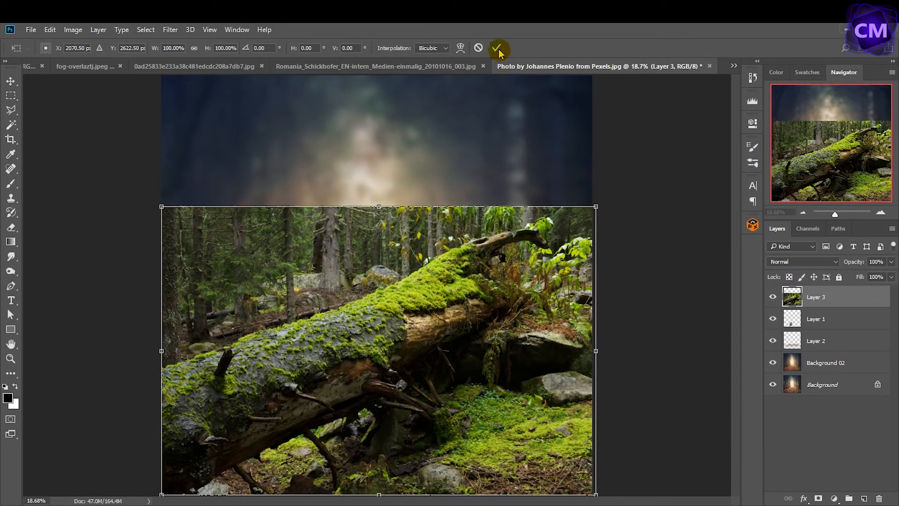
Set Layer 3's blending mode to Lighter Color and move the log down so its mossy part lies beside the woman.
click(786, 262)
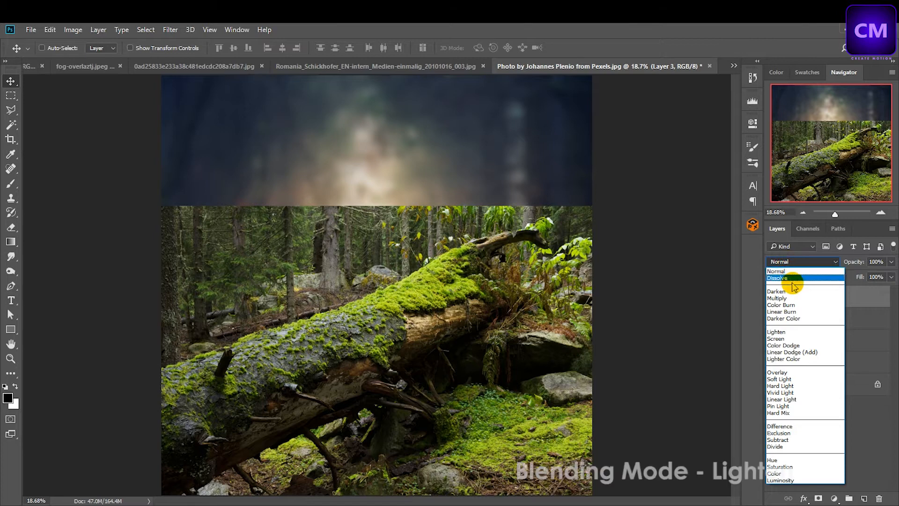
click(809, 359)
drag(426, 291, 448, 439)
drag(448, 440, 446, 449)
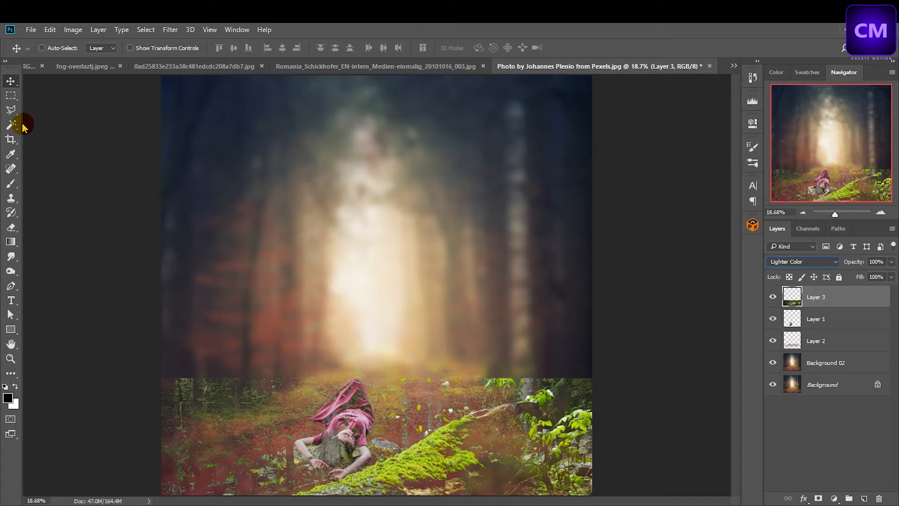
Erase the log photo's surroundings on Layer 3 with a soft 1500 px Eraser, keeping only the mossy strip near the woman.
click(11, 228)
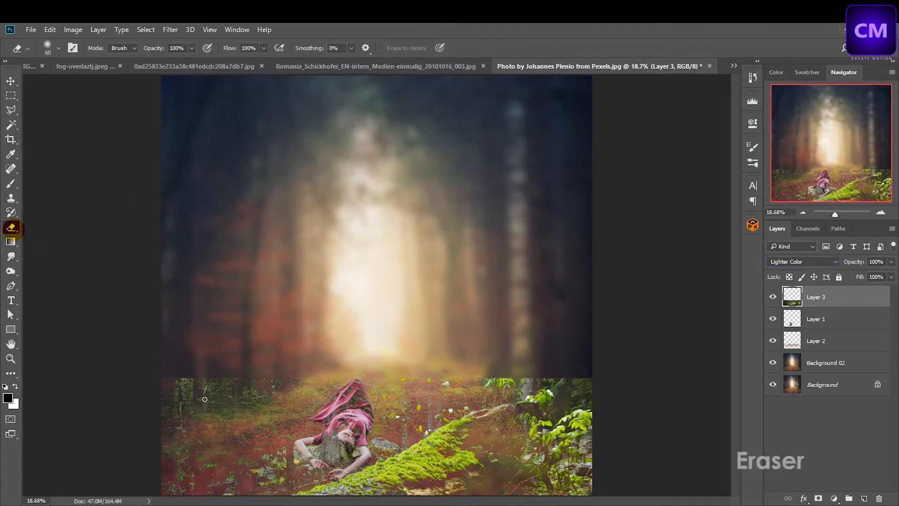
key(bracketright)
key(bracketright)
key(bracketright)
key(bracketright)
key(bracketright)
key(bracketright)
key(bracketright)
key(bracketright)
key(bracketright)
key(bracketright)
key(bracketright)
key(bracketright)
mouse_move(201, 392)
mouse_down()
mouse_move(265, 384)
mouse_move(239, 432)
mouse_move(452, 349)
mouse_move(575, 441)
mouse_move(537, 490)
mouse_move(574, 421)
mouse_move(424, 348)
mouse_move(275, 420)
mouse_up()
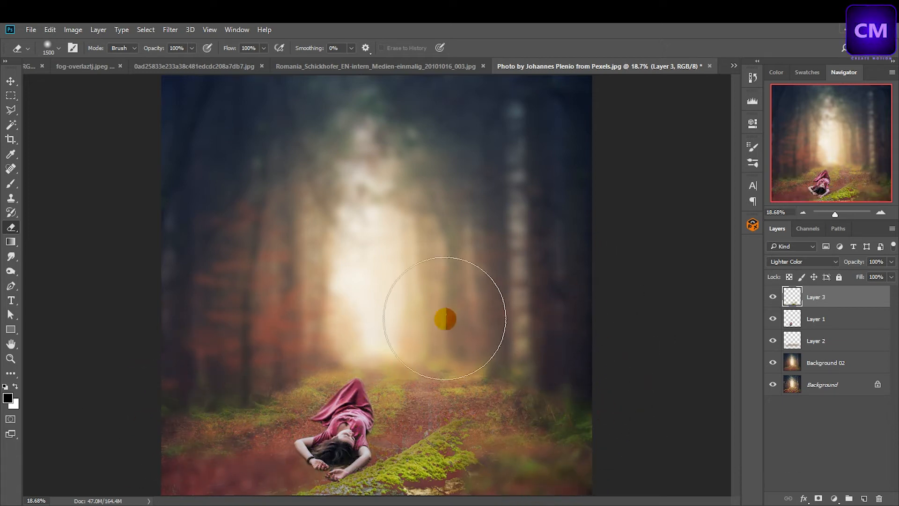
click(201, 337)
key(v)
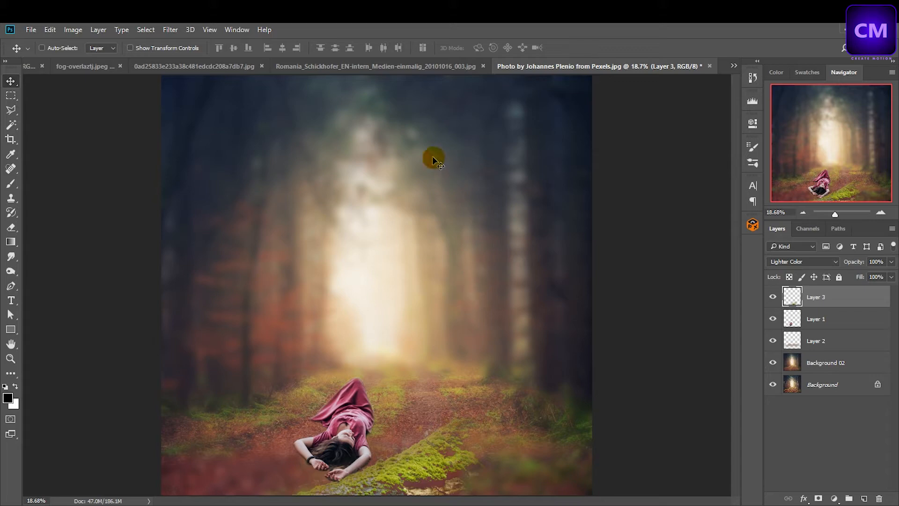
Copy the fog overlay image into the forest composite and stretch it across the full width of the lower canvas.
click(305, 68)
click(355, 249)
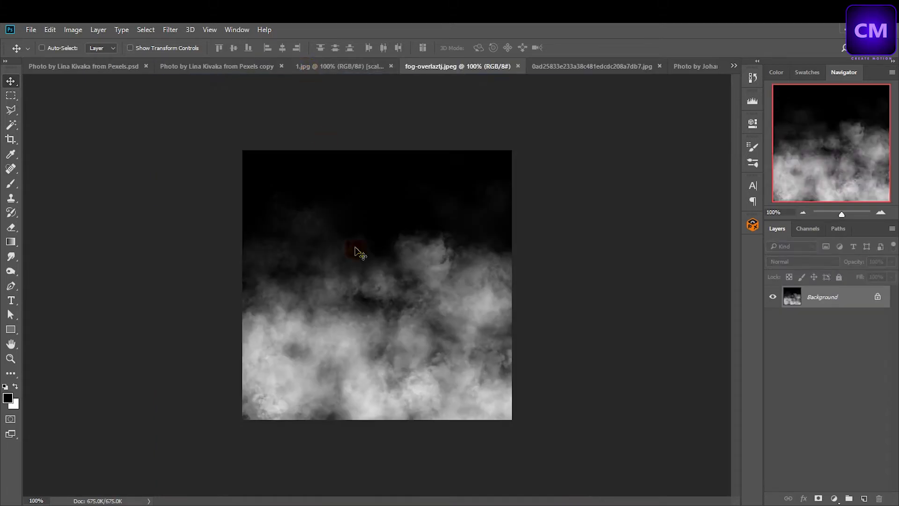
drag(376, 294, 593, 210)
key(ctrl+t)
key(Return)
key(ctrl+t)
click(497, 48)
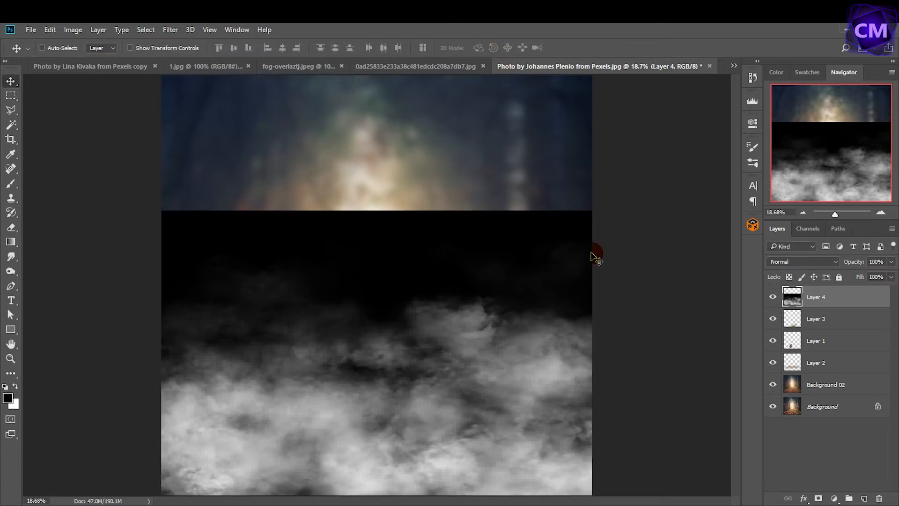
Blend the fog on Layer 4 in Screen mode at about 66% opacity and reposition it over the scene.
click(791, 261)
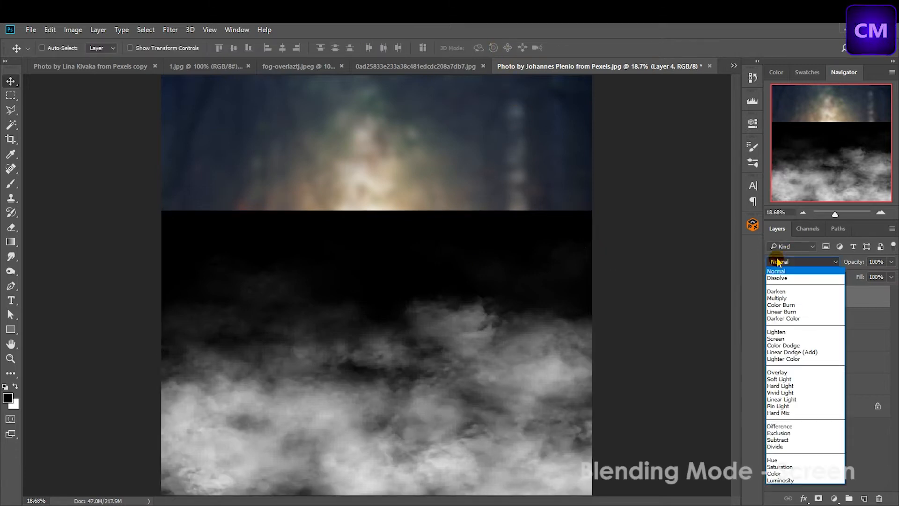
click(777, 339)
drag(541, 352, 545, 311)
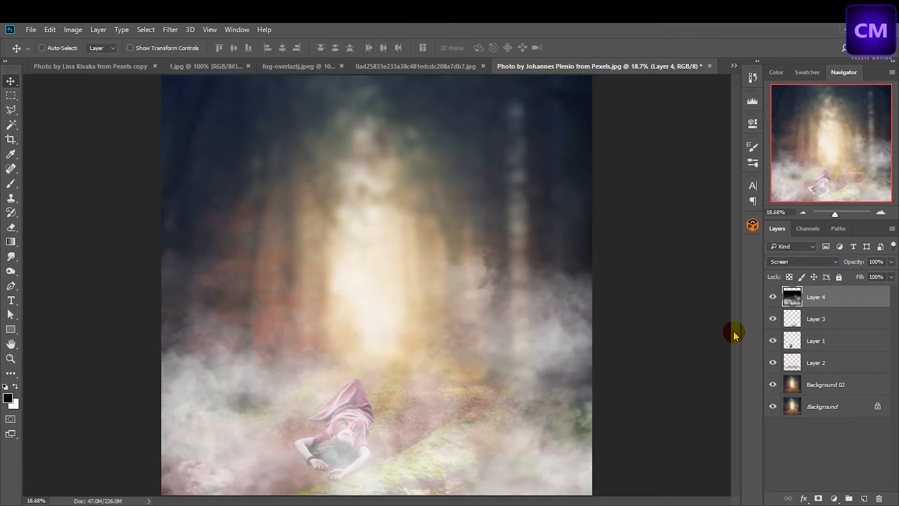
drag(891, 278, 870, 277)
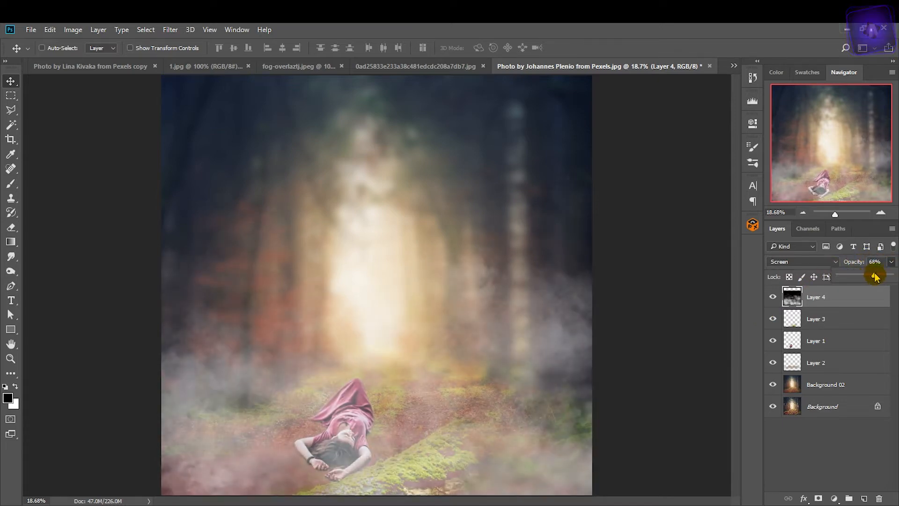
Rename Layer 1 as Women and the fog layer, Layer 4, as Smoke.
click(814, 341)
double_click(829, 340)
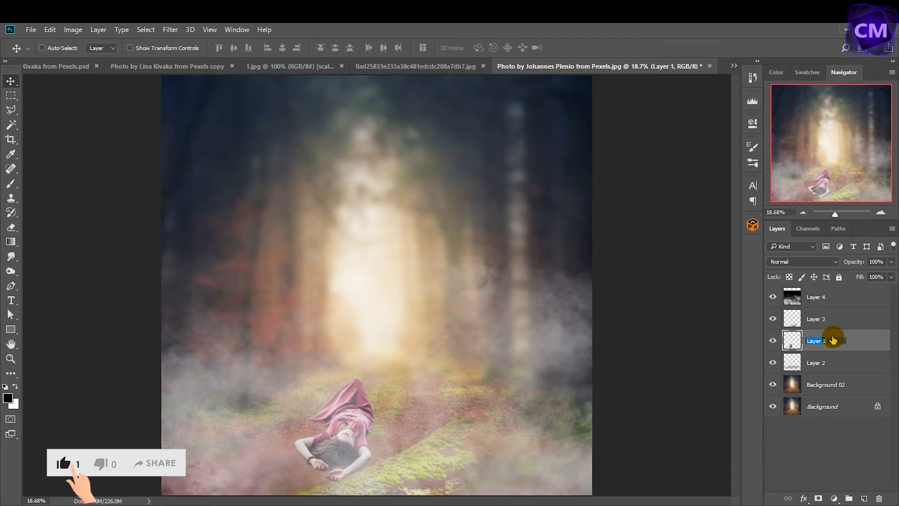
text(Women)
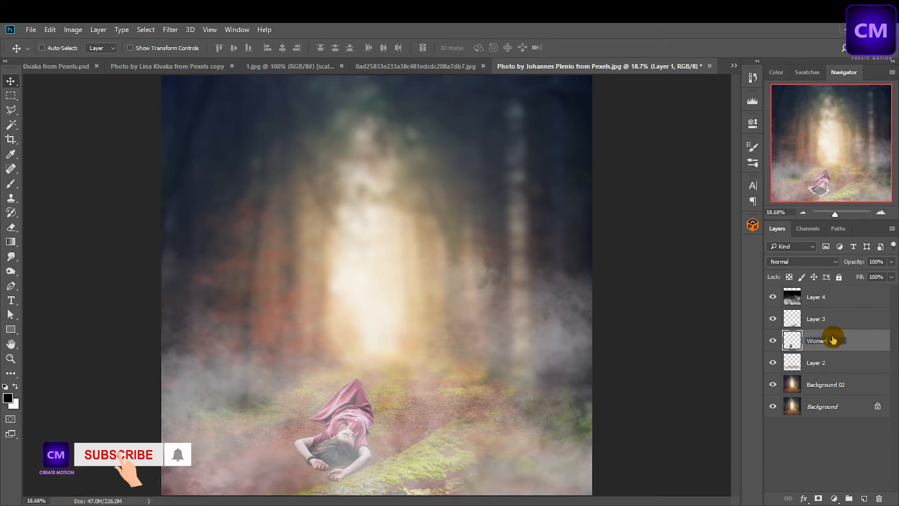
key(Return)
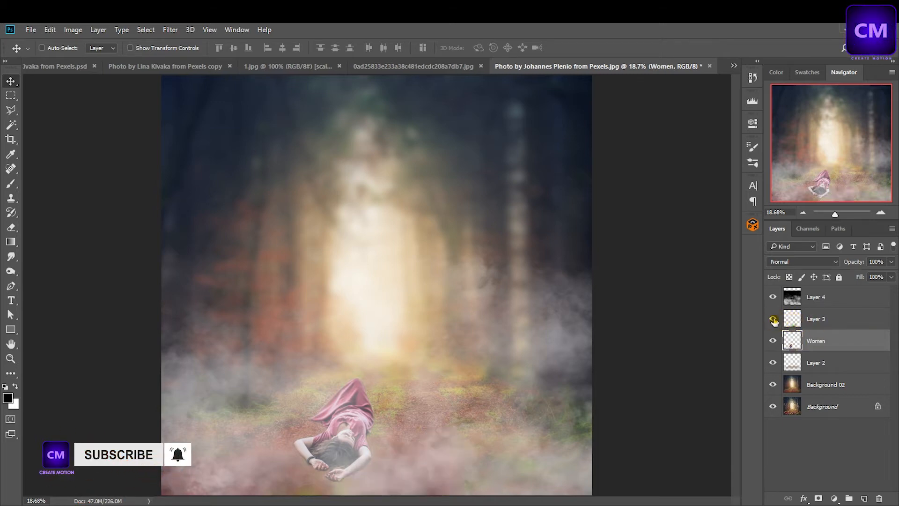
click(818, 299)
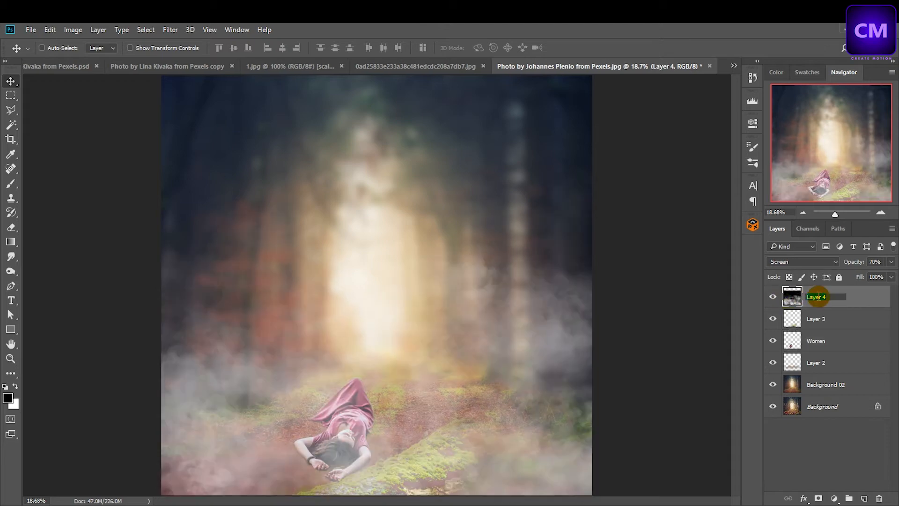
text(Smo)
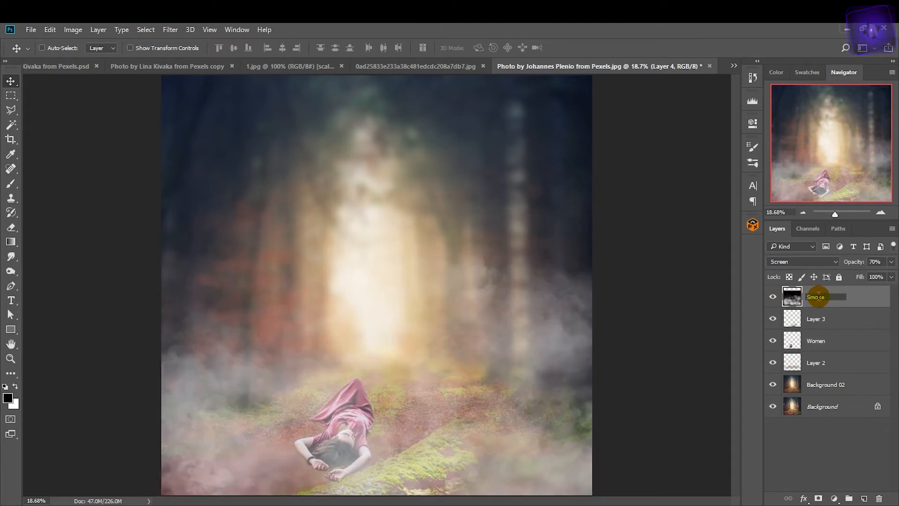
text(ke)
key(Return)
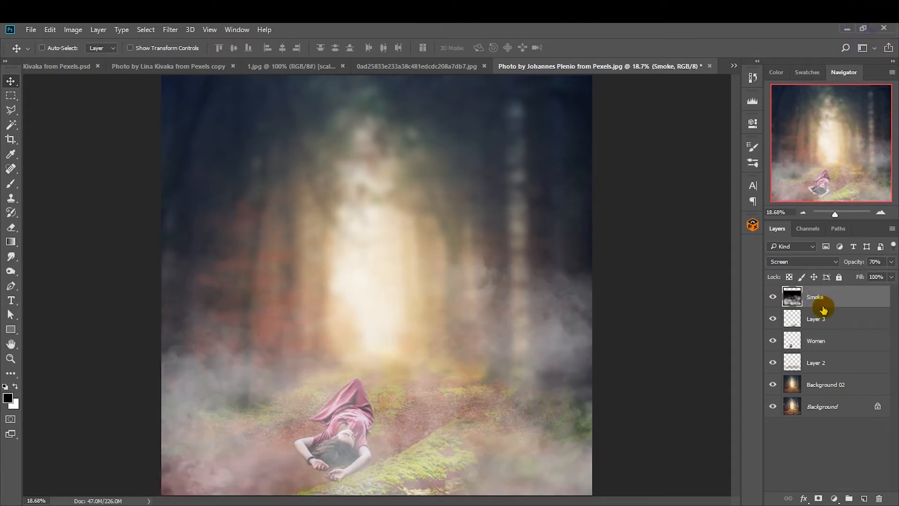
Add a new empty layer above Smoke and name it Light.
click(864, 499)
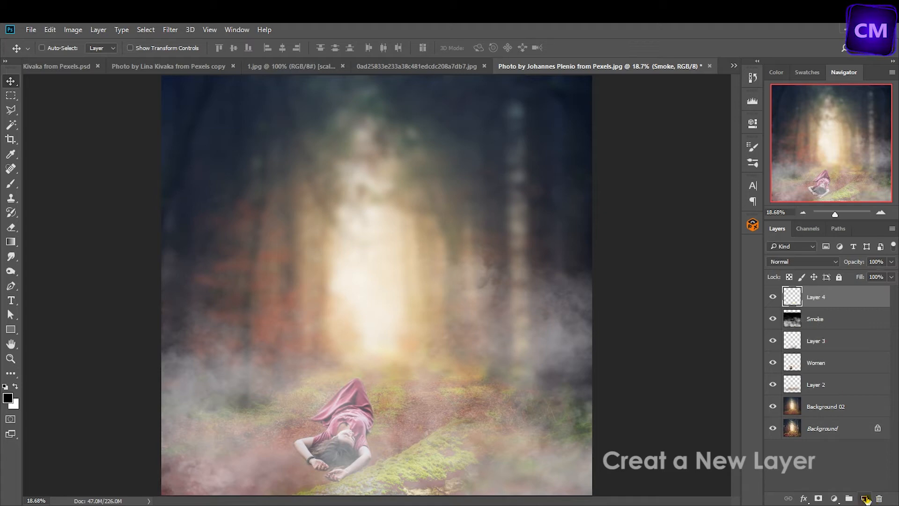
double_click(827, 300)
text(Light)
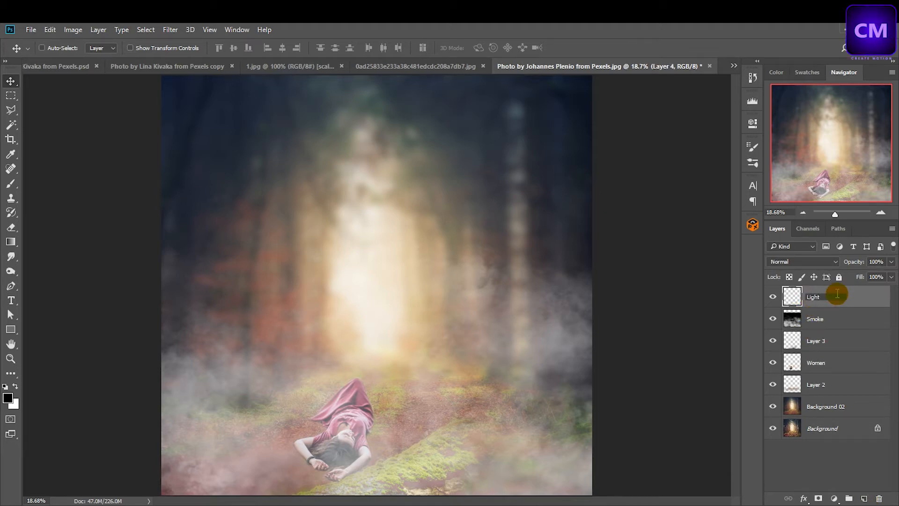
key(Return)
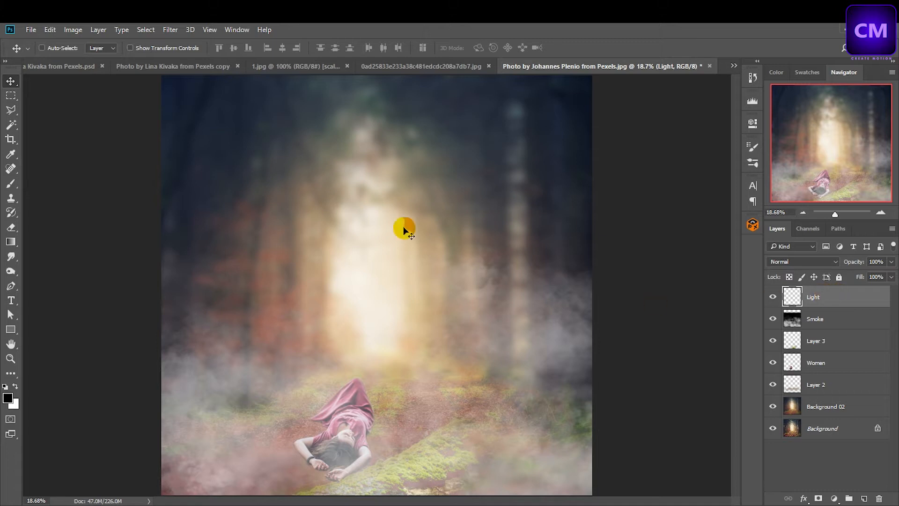
Make a tall elliptical selection over the bright centre of the forest, reaching from the treetops down to the lying woman.
right_click(13, 95)
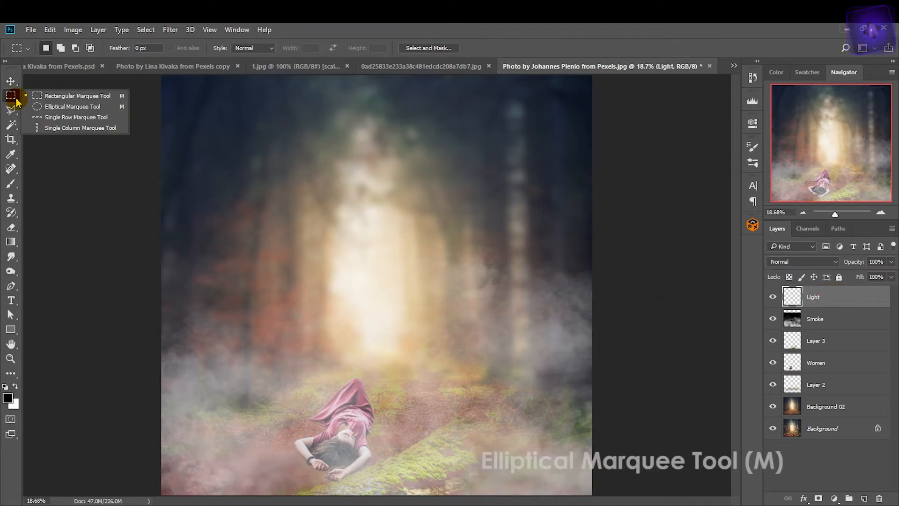
click(39, 106)
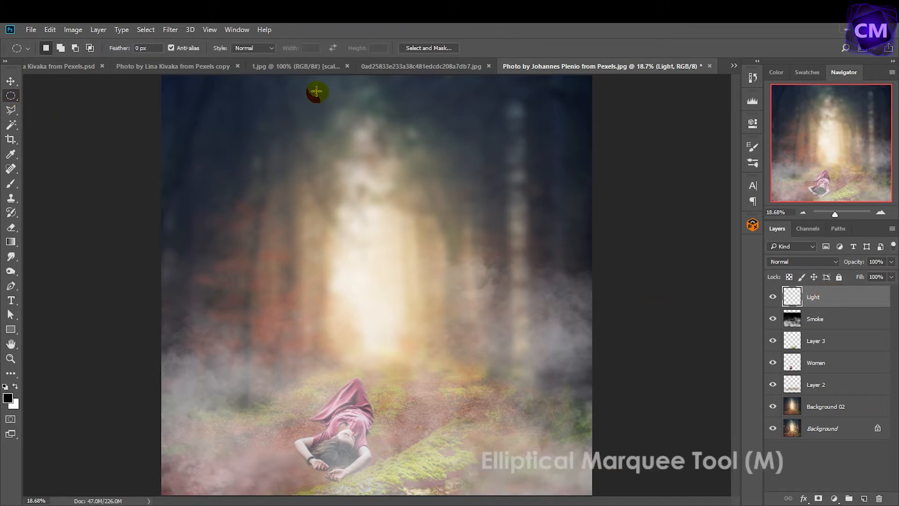
drag(322, 96, 466, 458)
drag(408, 284, 394, 286)
Fill the elliptical selection with white on the Light layer using the Paint Bucket and deselect it.
click(15, 386)
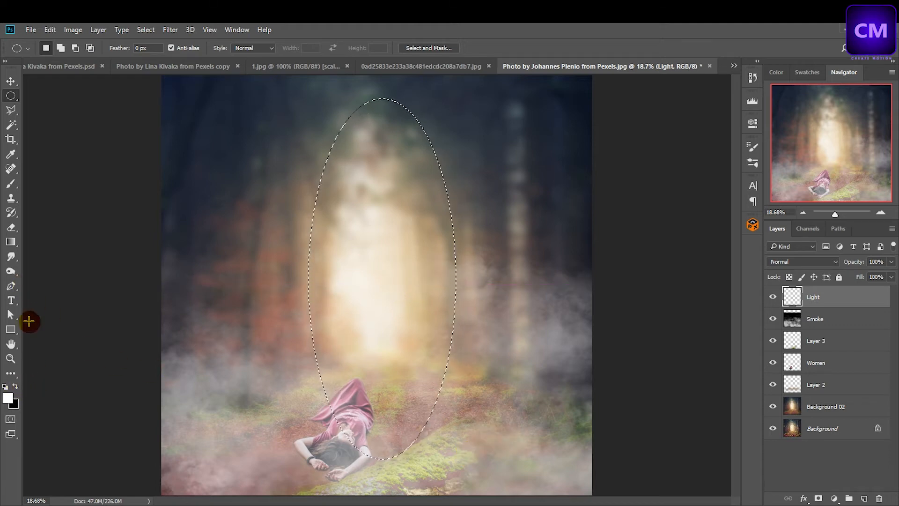
drag(16, 248, 41, 254)
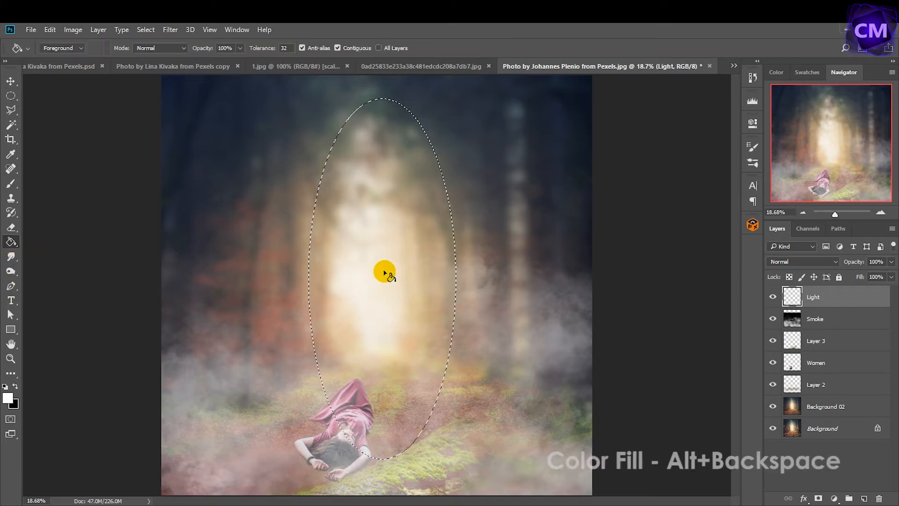
click(367, 249)
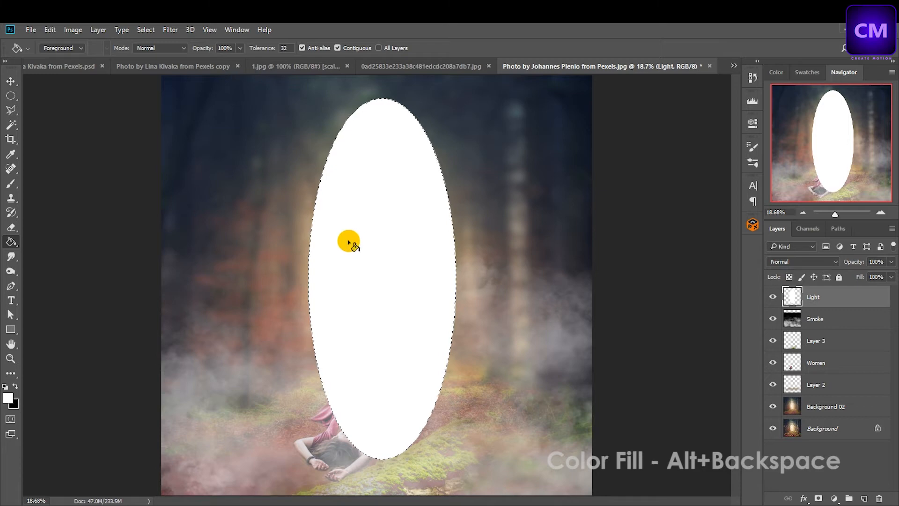
click(11, 82)
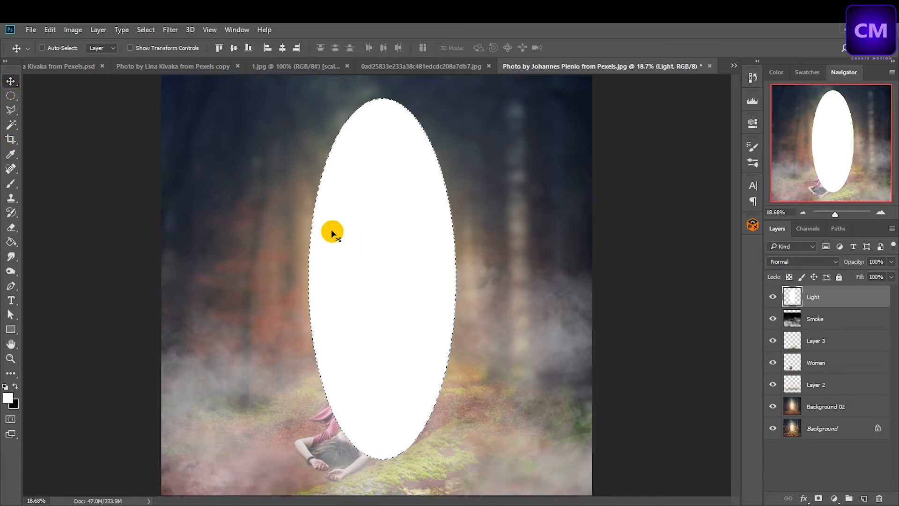
key(ctrl+d)
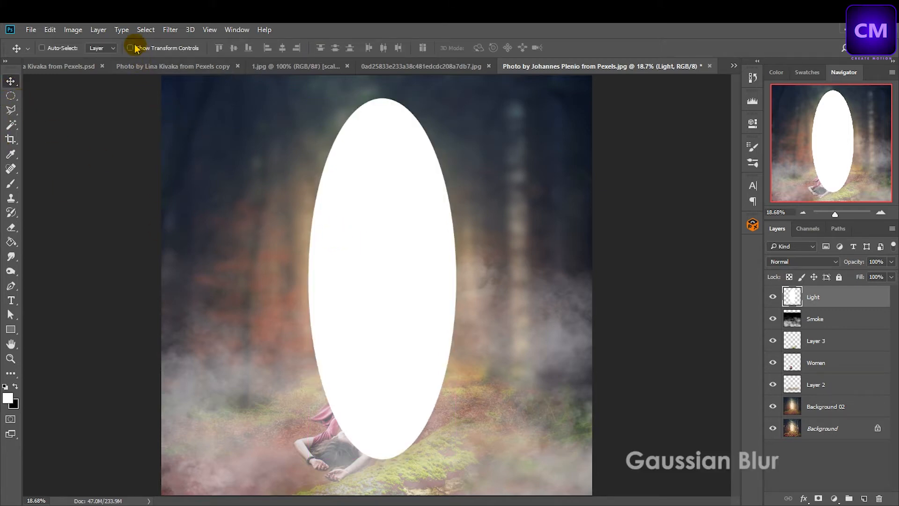
Soften the white ellipse on the Light layer into a diffuse glow with a large-radius Gaussian Blur.
click(170, 30)
mouse_move(249, 152)
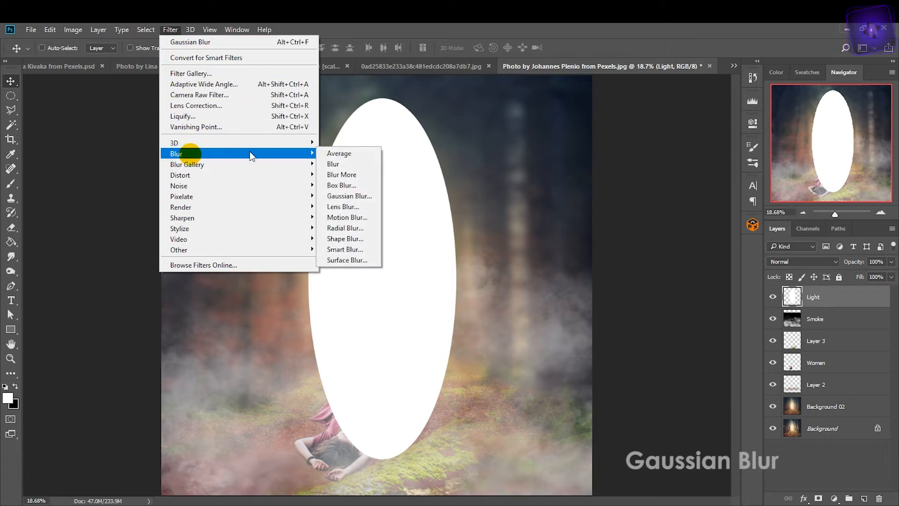
click(349, 196)
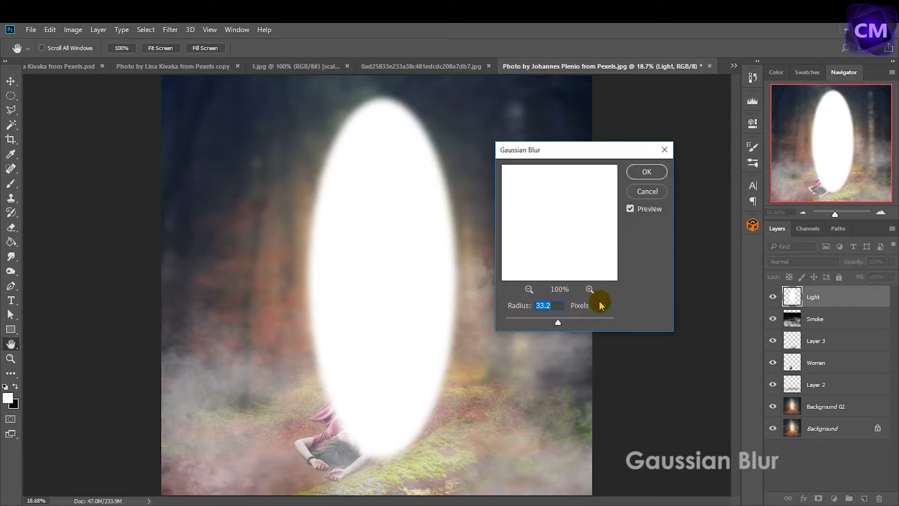
drag(558, 325, 588, 323)
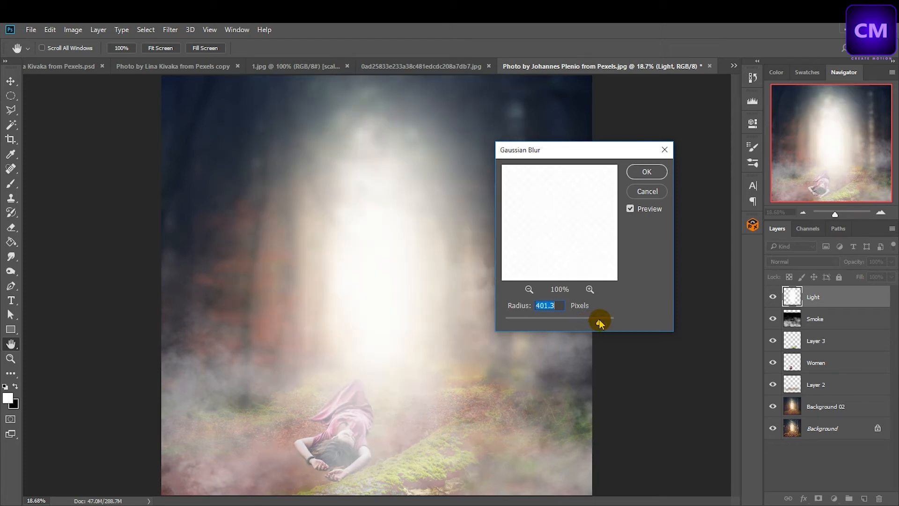
click(646, 172)
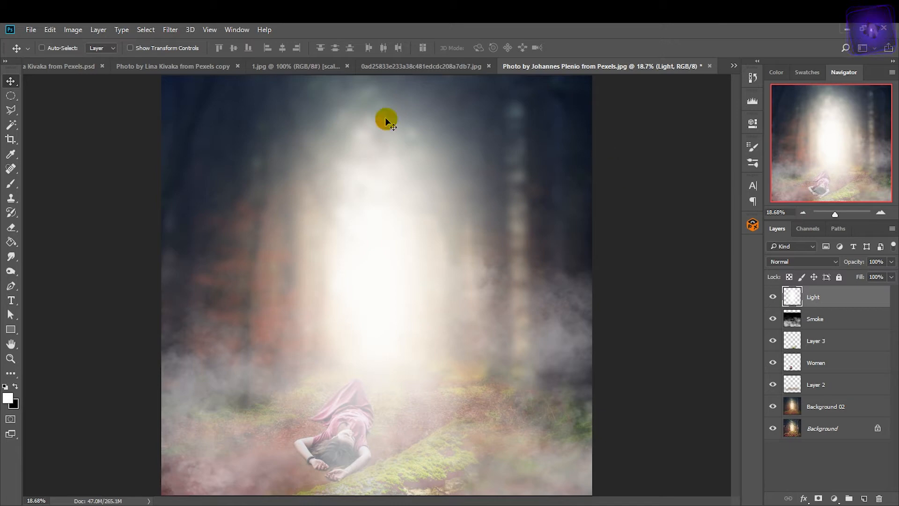
Copy the cut-out woman in the black dress and the wing image into the forest composite.
click(182, 69)
drag(396, 262, 296, 221)
click(379, 66)
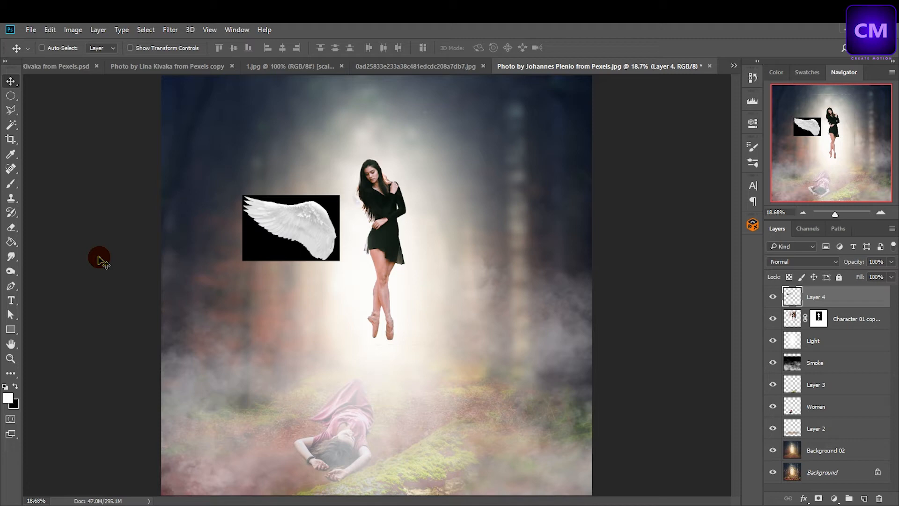
Remove the black background around the wing on Layer 4 with the Magic Eraser at tolerance 32.
right_click(13, 229)
click(41, 250)
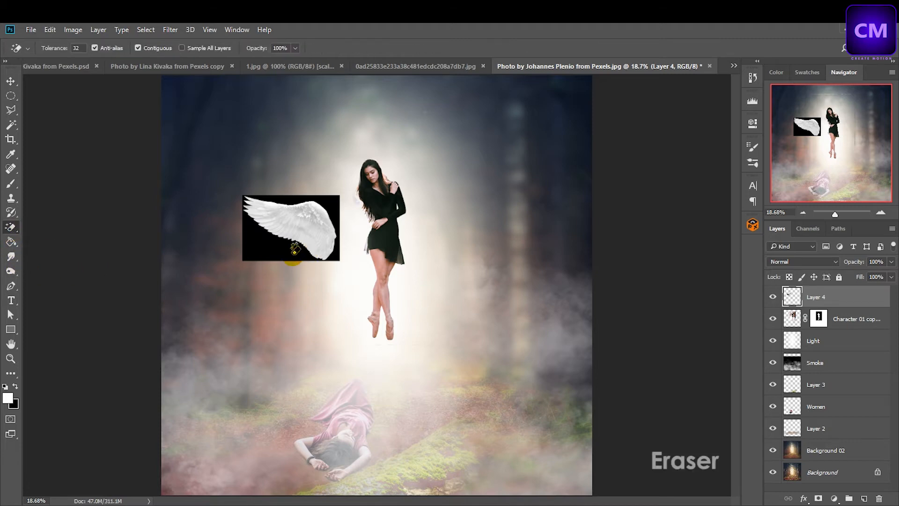
click(271, 251)
Move the wing against the floating woman's back and place Layer 4 below the Character 01 copy layer.
click(10, 81)
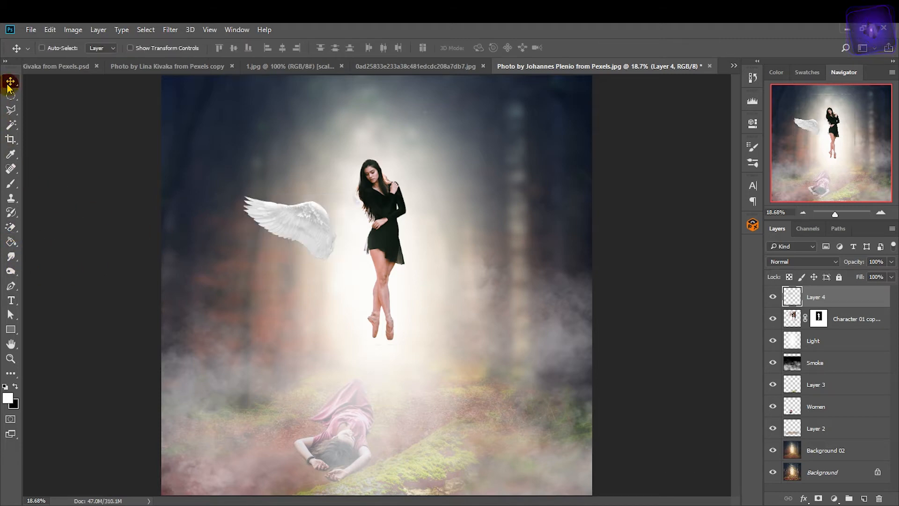
drag(309, 226, 349, 214)
drag(817, 297, 815, 330)
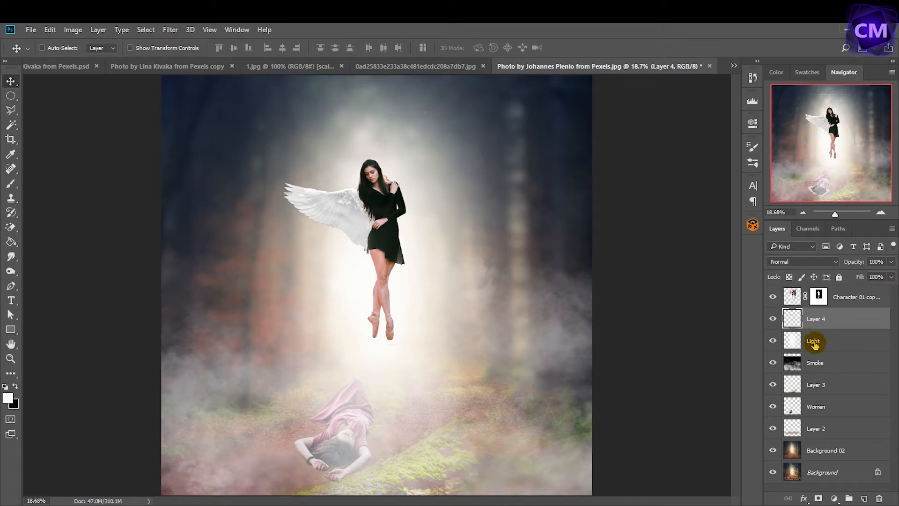
Rename the wing's layer as Wing 01 and fine-tune the wing's position behind the floating woman.
double_click(838, 318)
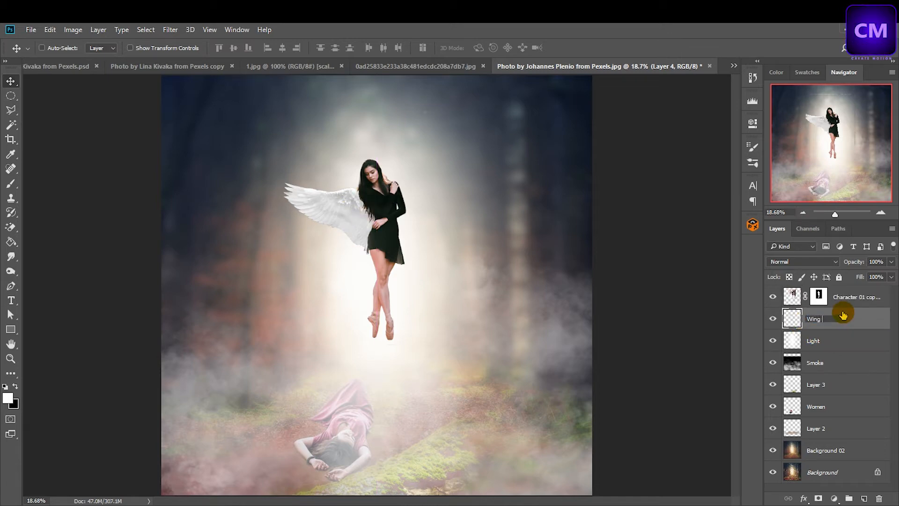
text(Wing 01)
click(803, 320)
drag(363, 226, 361, 233)
Duplicate the Wing 01 layer as Wing 02.
right_click(851, 319)
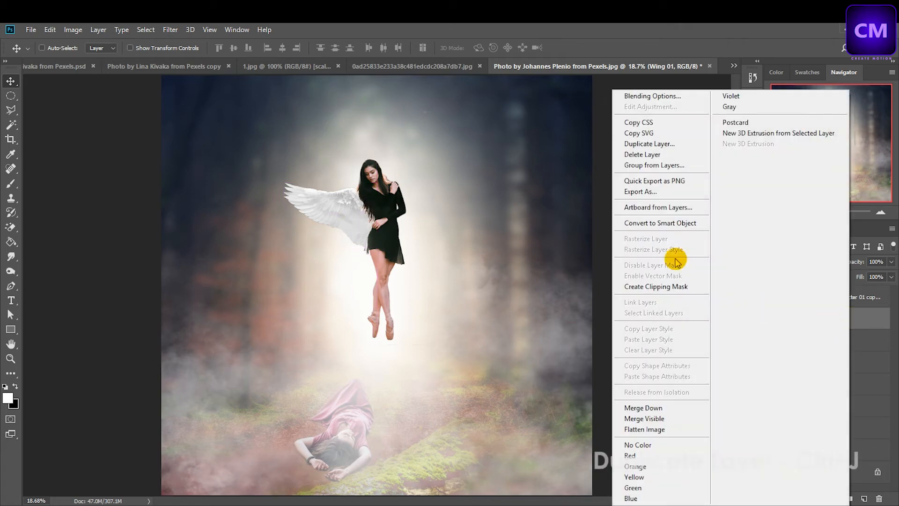
click(677, 147)
text(Wing 02)
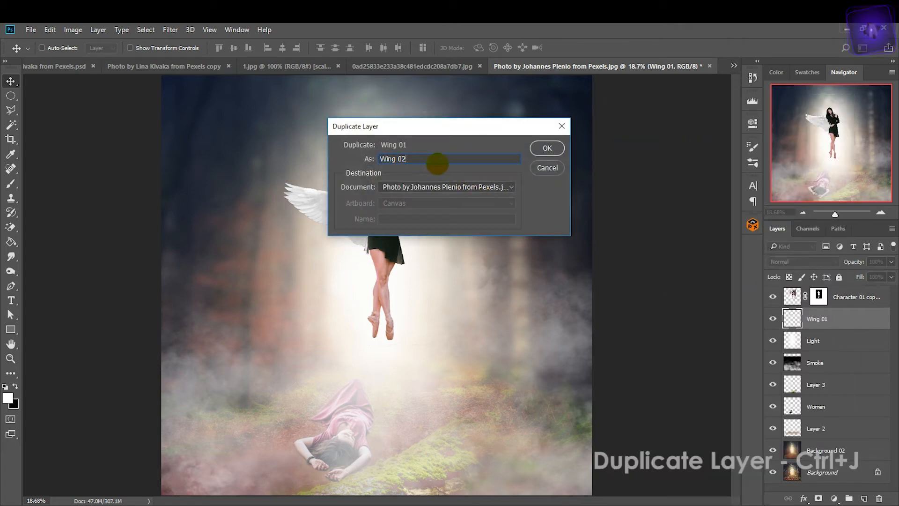
click(547, 148)
Flip Wing 02 horizontally and move it to the opposite side of the floating woman as the second wing.
key(ctrl+t)
right_click(370, 241)
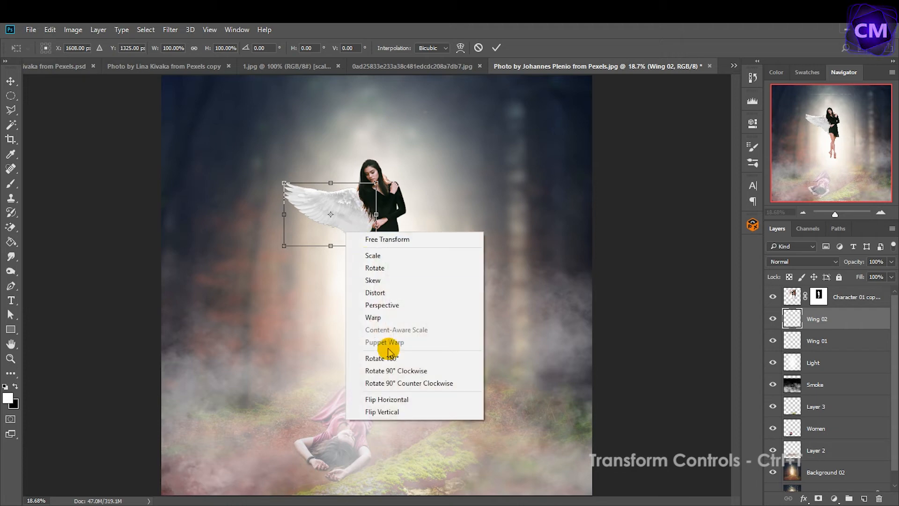
click(401, 399)
drag(344, 211, 451, 209)
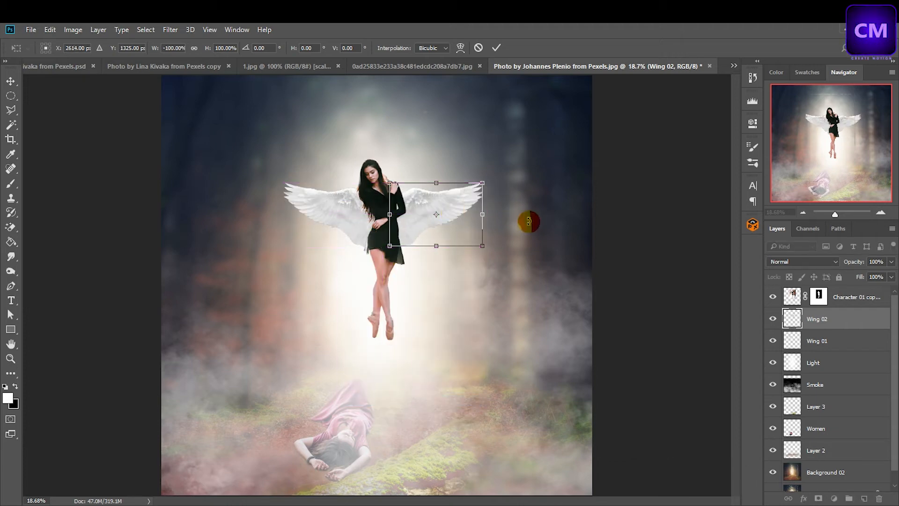
Rotate Wing 02 about 7° counterclockwise, widen it to about 120%, and fit it against the floating woman's back.
drag(528, 217, 528, 203)
mouse_move(454, 205)
mouse_down()
mouse_move(456, 196)
mouse_move(461, 205)
mouse_up()
drag(482, 202, 502, 200)
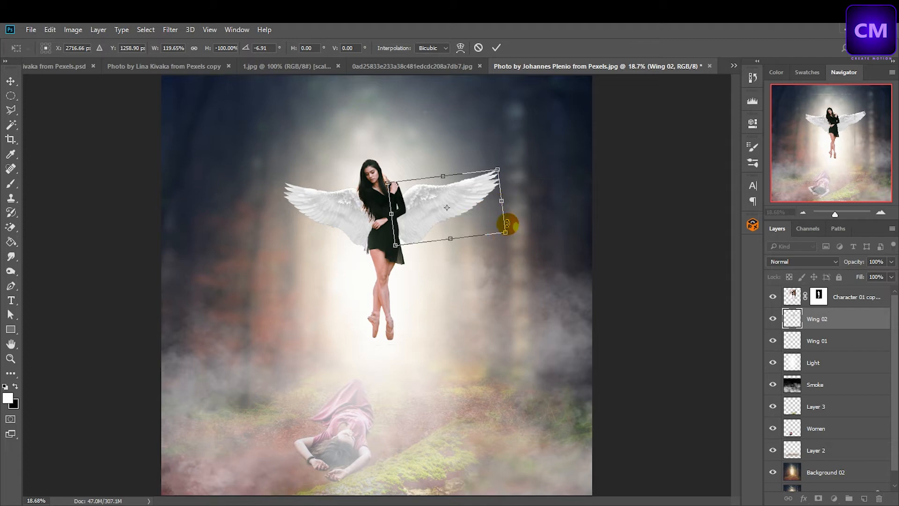
key(Return)
drag(442, 207, 436, 200)
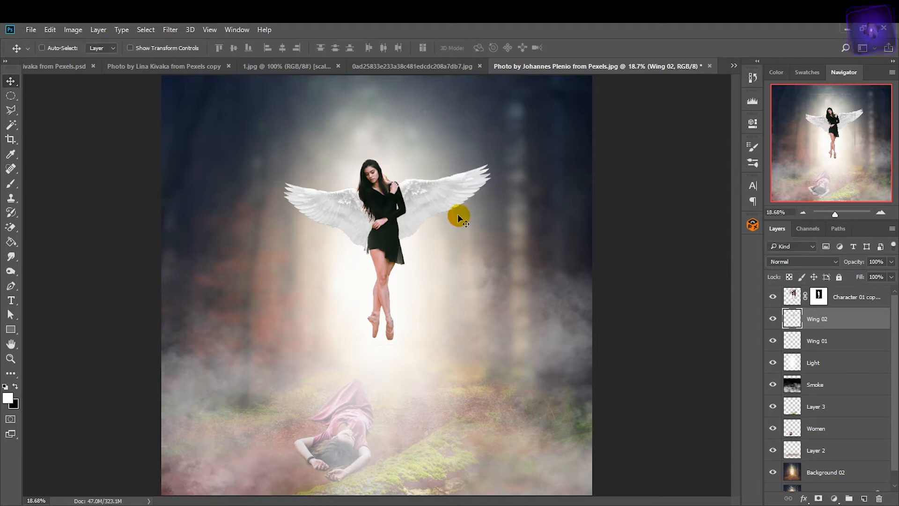
Widen Wing 01 outward with Free Transform and tilt it slightly so its outer tip rises.
ctrl+click(339, 227)
key(ctrl+t)
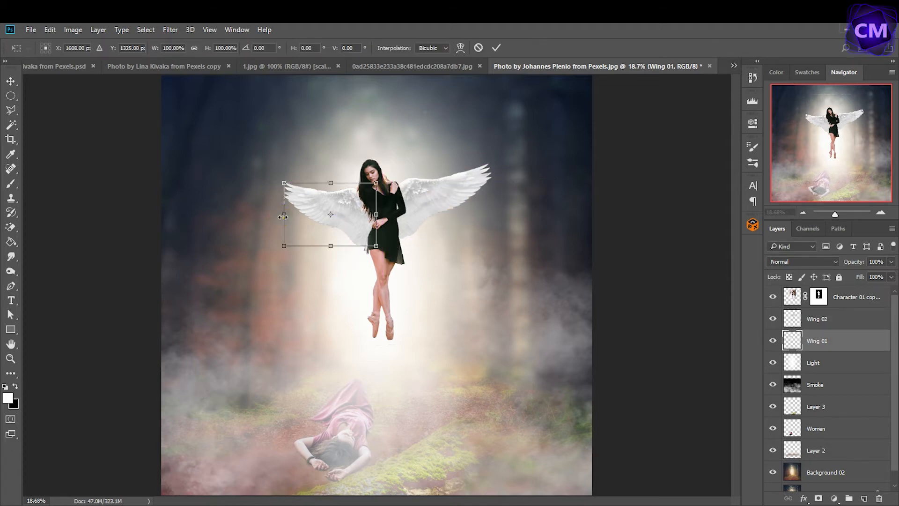
drag(284, 214, 263, 214)
drag(351, 277, 348, 280)
click(496, 49)
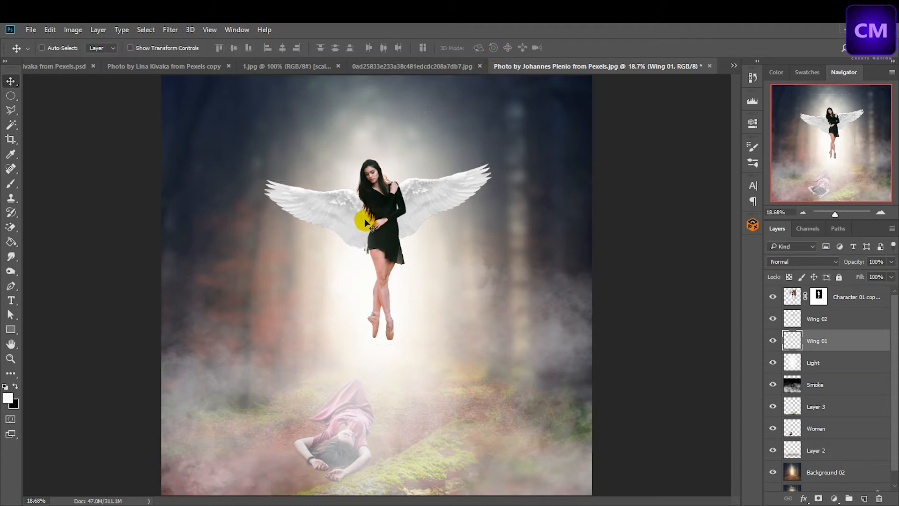
Extend Wing 01 outward and upward until its tip is about level with Wing 02's tip, and select the Wing 02 layer.
key(ctrl+t)
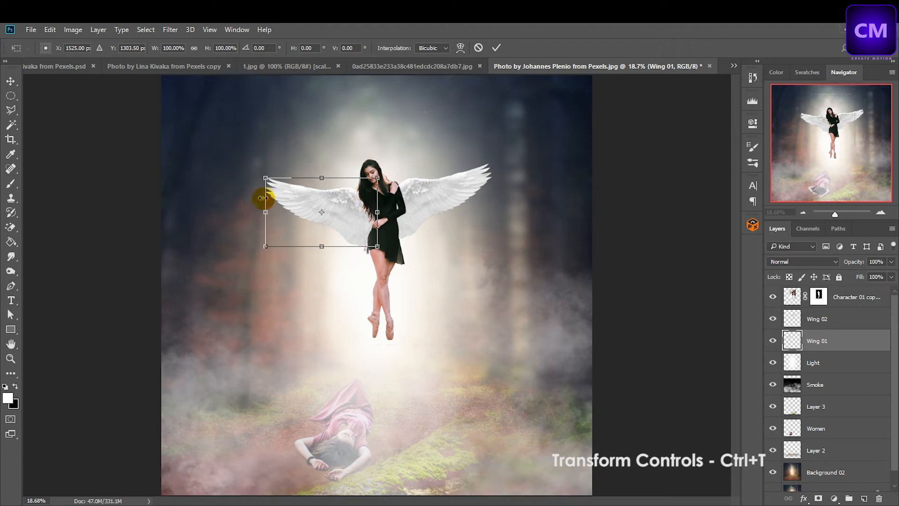
drag(266, 178, 259, 159)
click(497, 47)
click(764, 323)
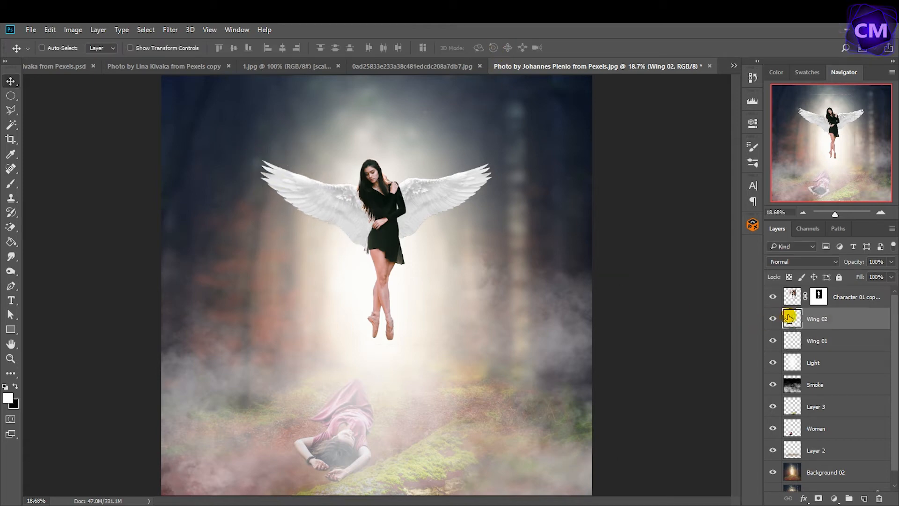
Skew Wing 02 with Free Transform so its outer tip rises and reaches farther outward.
key(ctrl+t)
drag(493, 169, 500, 154)
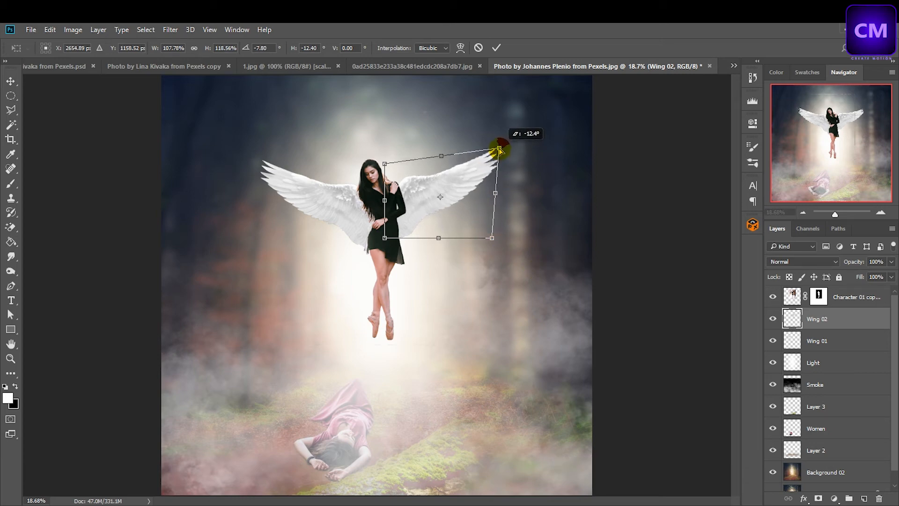
click(496, 47)
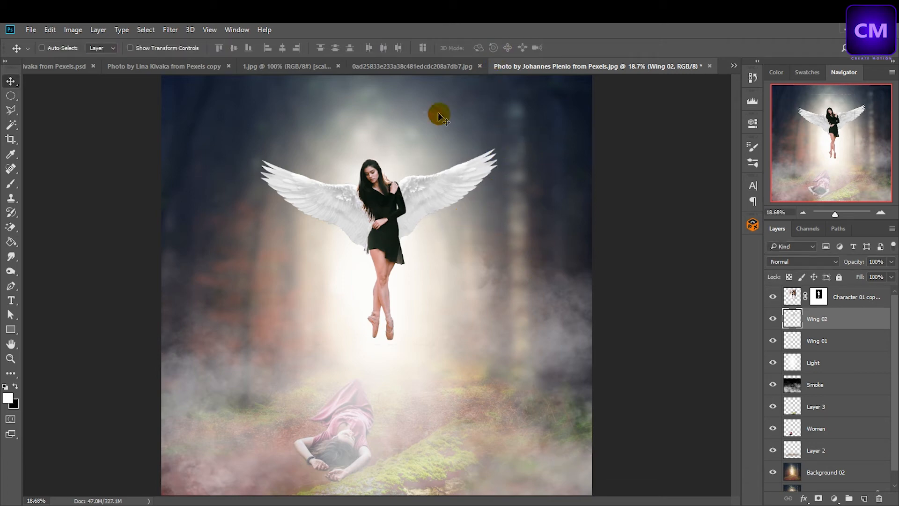
Bring the white-dots-on-black image from 1.jpg into the forest composite and place its layer above the floating woman's layer.
click(286, 68)
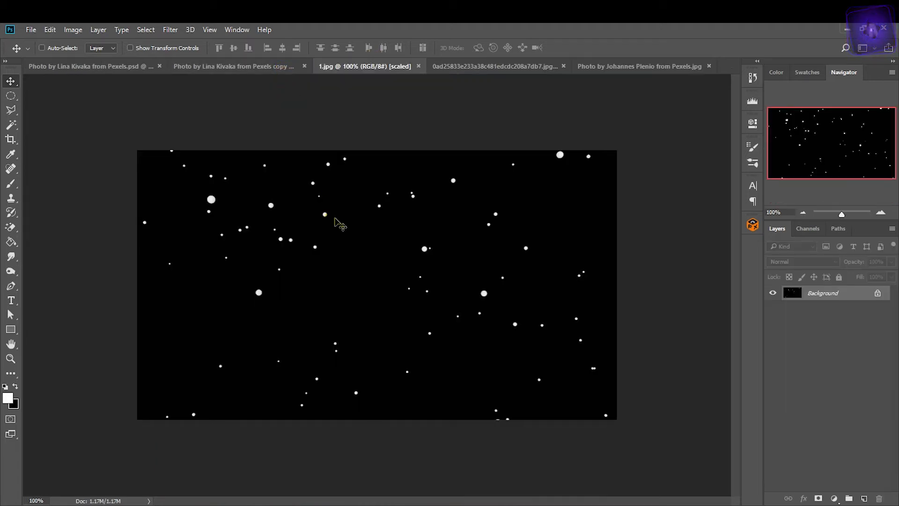
drag(342, 222, 393, 269)
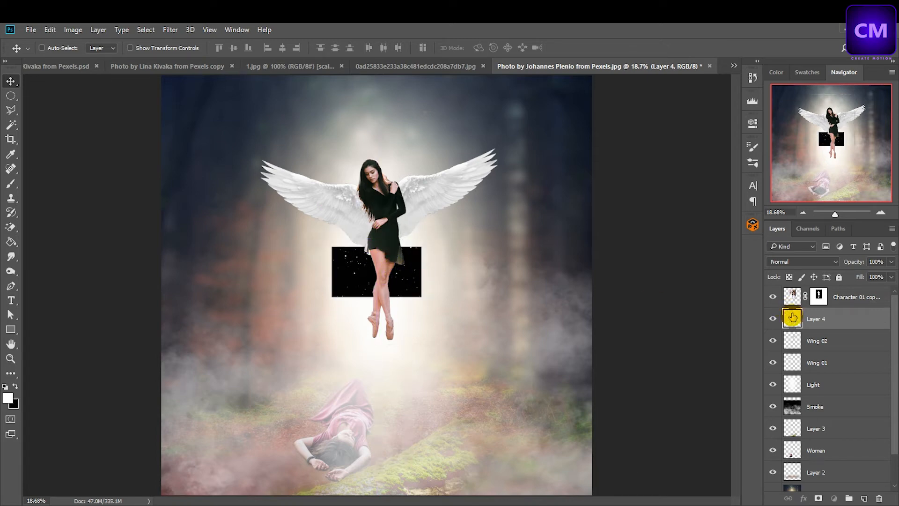
mouse_move(792, 317)
mouse_down()
mouse_move(791, 294)
mouse_move(780, 308)
mouse_up()
drag(389, 281, 392, 289)
Scale the particle image to about 295% and move it up over the winged woman.
key(ctrl+t)
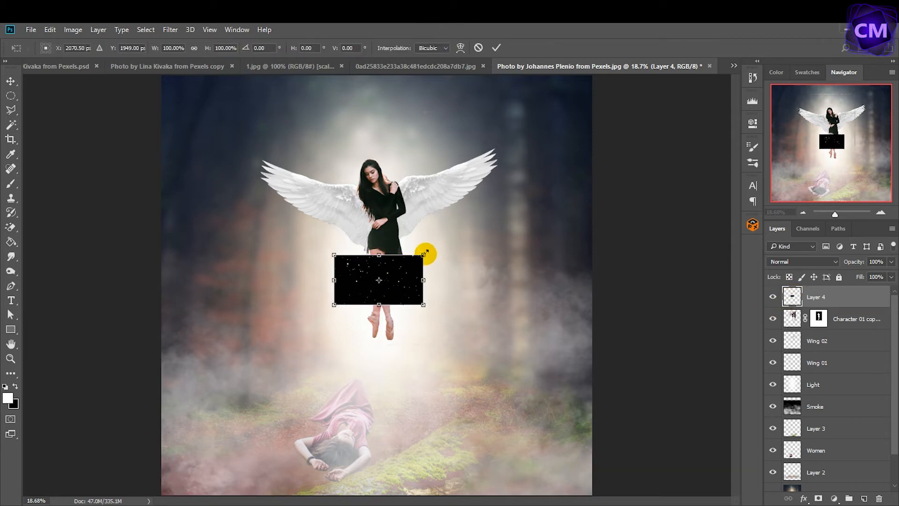
drag(426, 253, 497, 180)
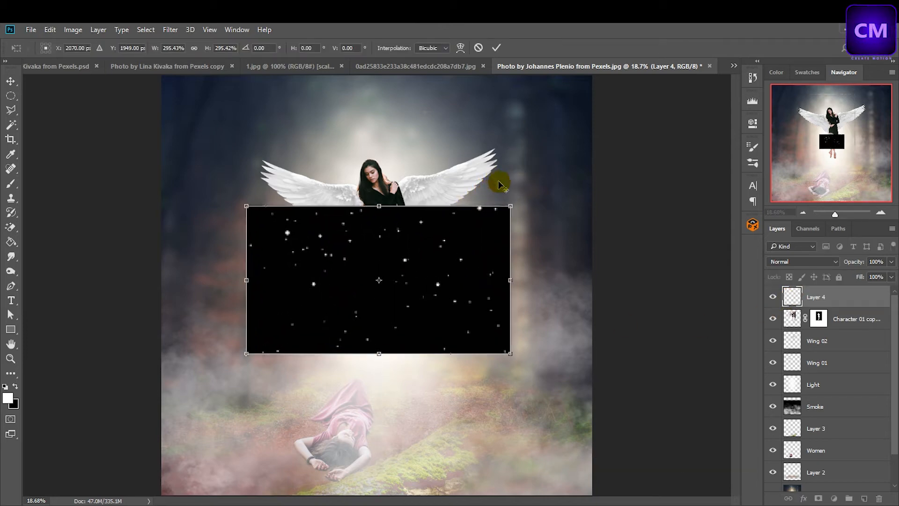
drag(440, 283, 446, 247)
click(495, 48)
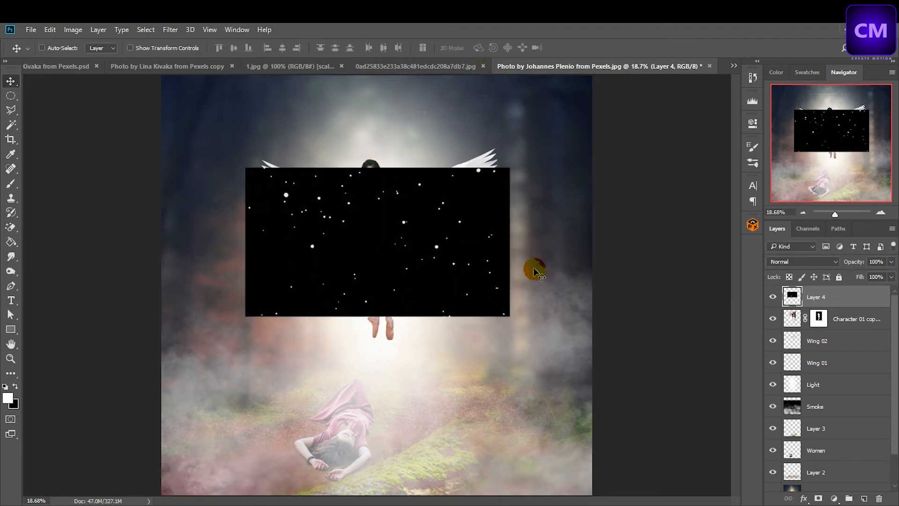
Set the particle layer's blending mode to Screen, nudge it slightly upward, and rename it Particle01.
click(805, 264)
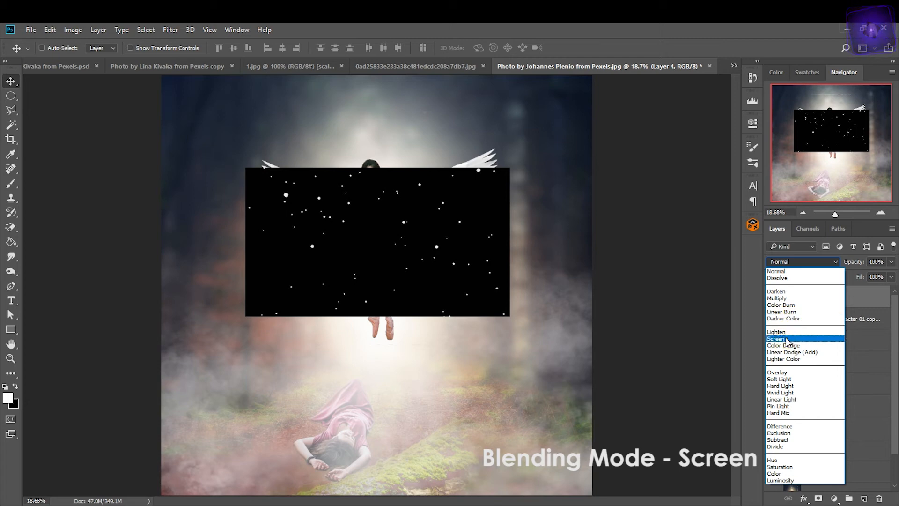
click(786, 328)
drag(453, 269, 450, 253)
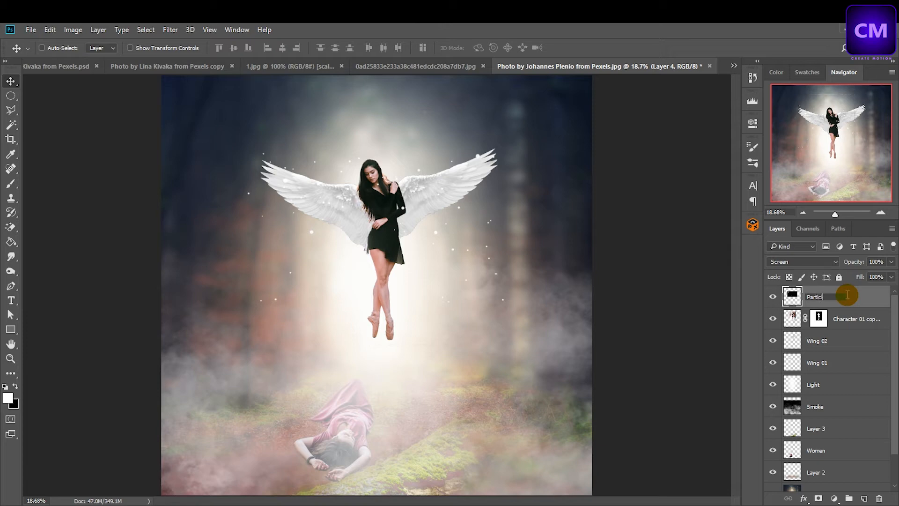
key(Return)
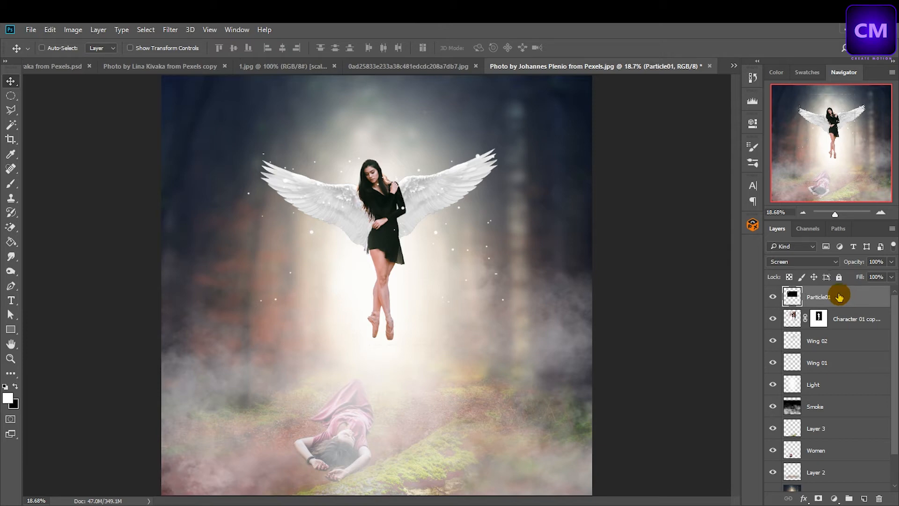
Duplicate the Particle01 layer under the name Particle02.
right_click(839, 295)
click(677, 145)
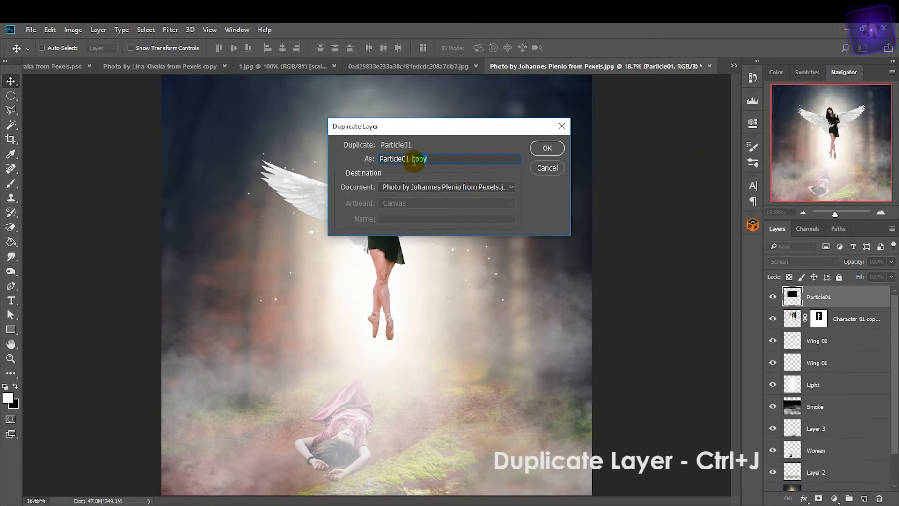
drag(409, 159, 444, 162)
text(02)
key(Return)
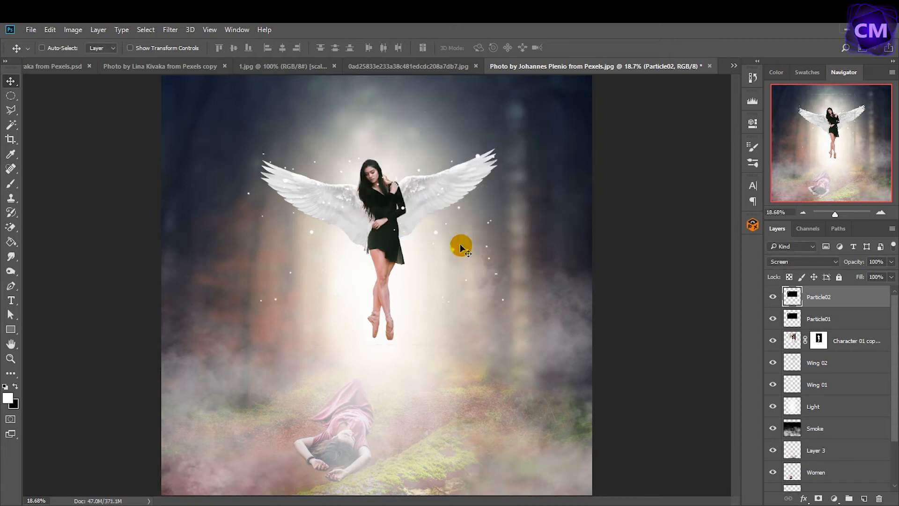
Flip the Particle02 layer horizontally.
key(ctrl+t)
right_click(434, 240)
click(495, 404)
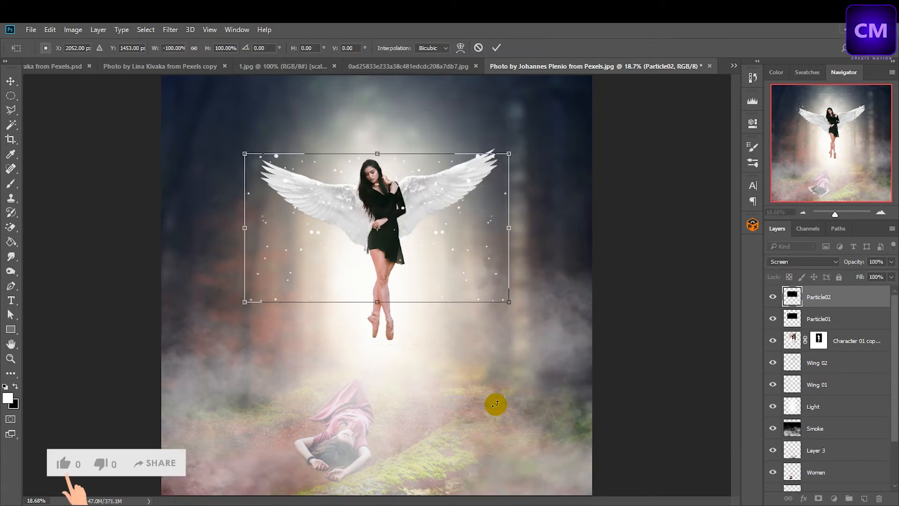
click(496, 47)
Rotate Particle02 to a vertical orientation around the floating woman and move its layer directly below the woman's layer.
drag(452, 214, 443, 308)
key(ctrl+t)
drag(518, 287, 345, 190)
click(496, 48)
drag(407, 255, 398, 228)
drag(792, 296, 793, 344)
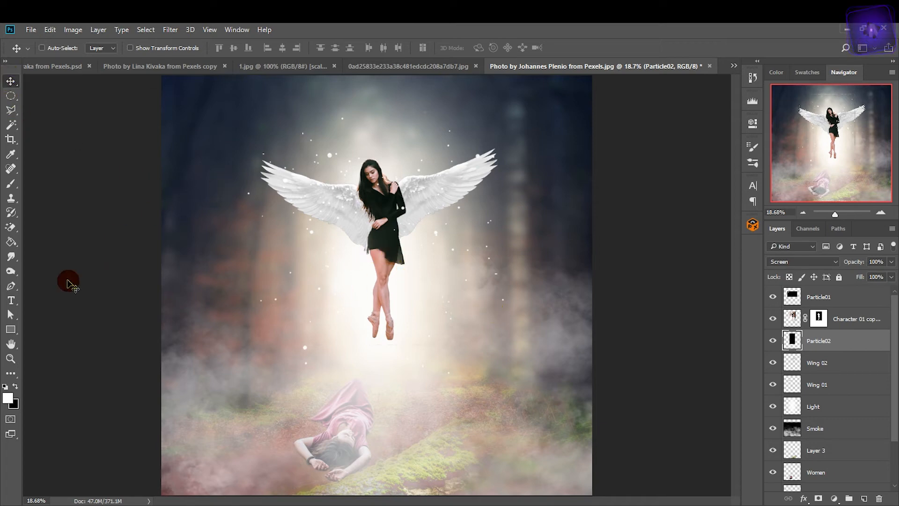
Add the white title "ANGEL" in Arca Majora 3 Bold and enlarge it, centred above the floating woman's head.
click(15, 304)
click(380, 151)
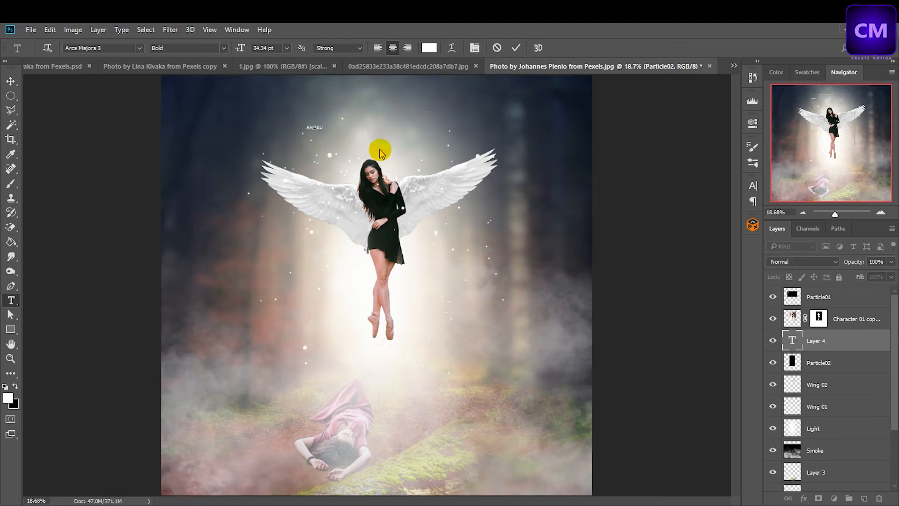
click(10, 80)
key(ctrl+t)
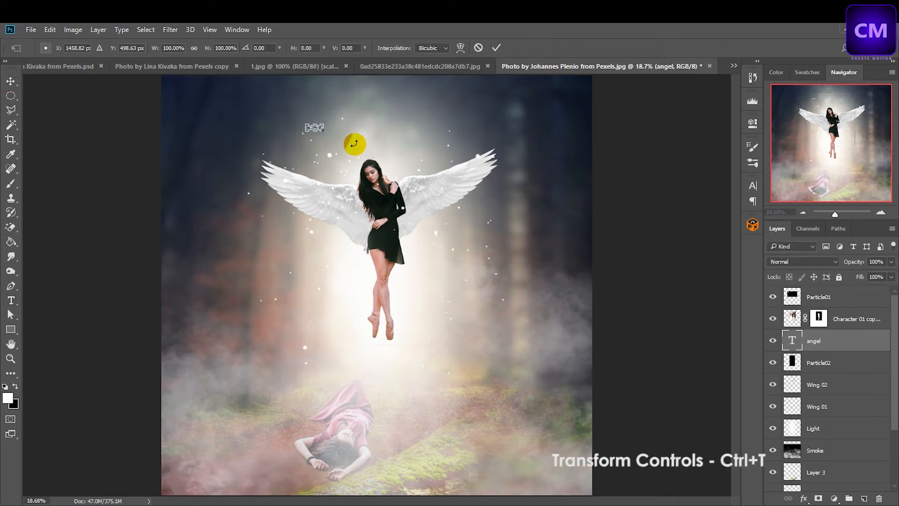
drag(329, 124, 398, 118)
click(496, 47)
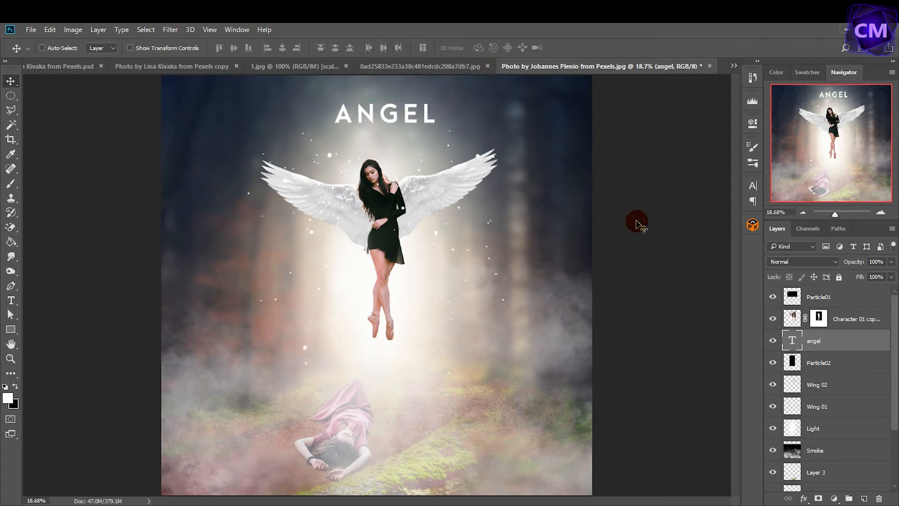
Lower the title layer's opacity to about 37% and move it below the Light layer.
drag(892, 273, 865, 278)
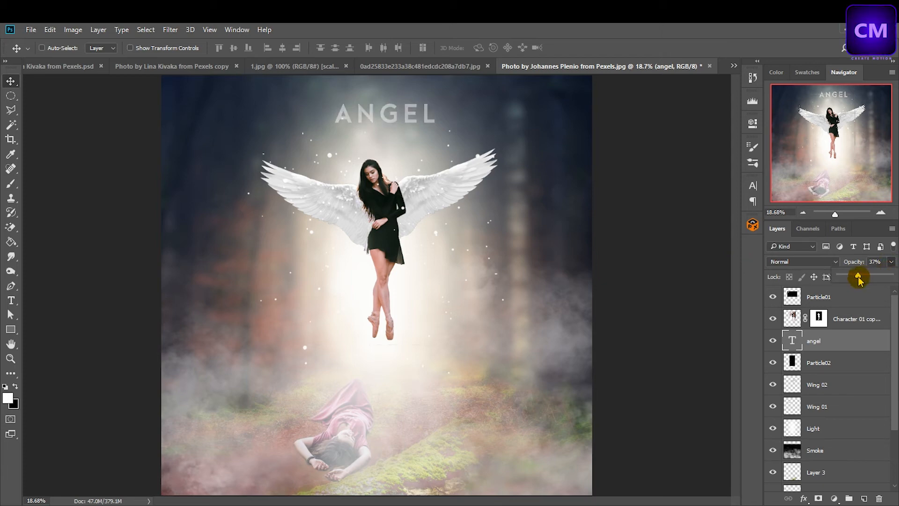
drag(794, 347, 812, 428)
Create a new layer above Particle01 and name it Light 02.
click(815, 297)
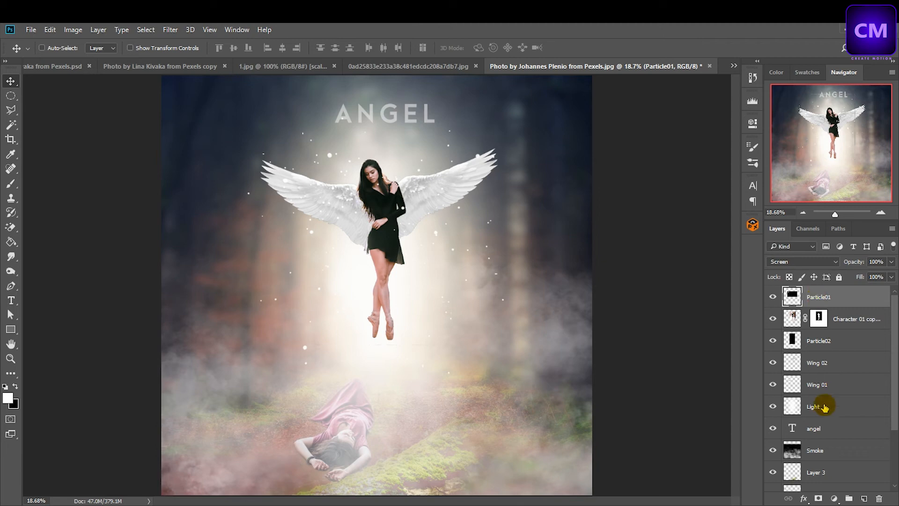
click(864, 499)
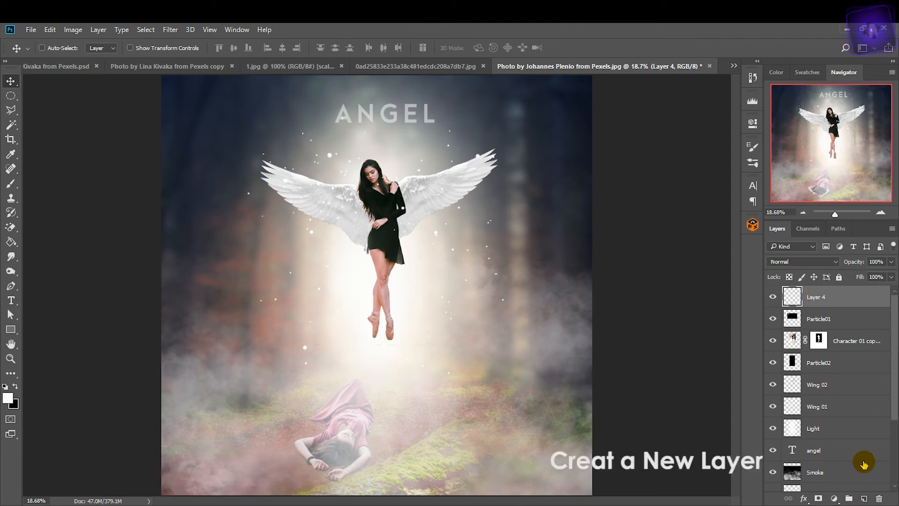
key(i)
double_click(817, 297)
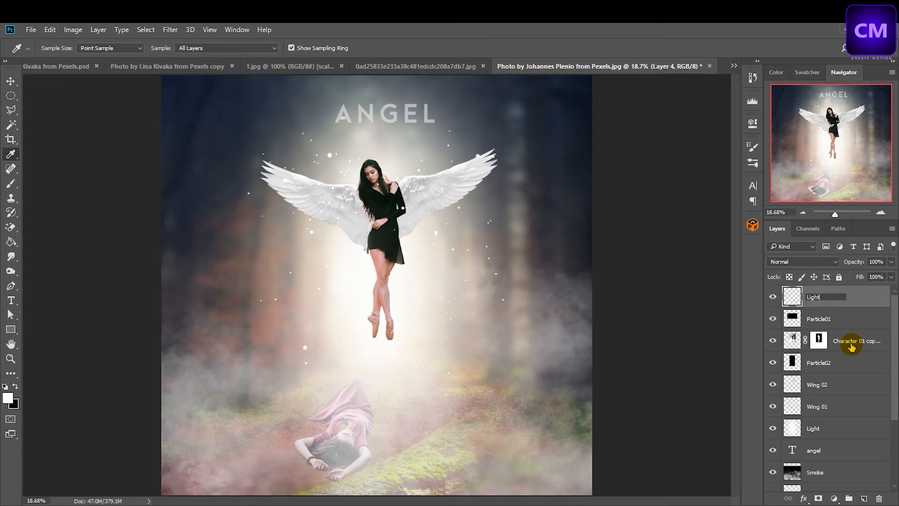
key(Return)
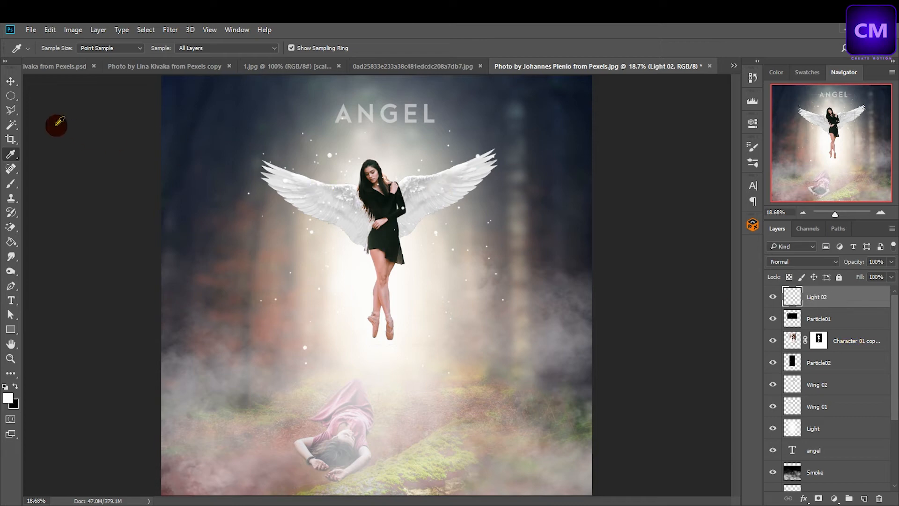
Select a light-beam trapezoid with the Polygonal Lasso, narrow at the canvas's top edge and widening down to the lying woman.
click(10, 83)
click(11, 113)
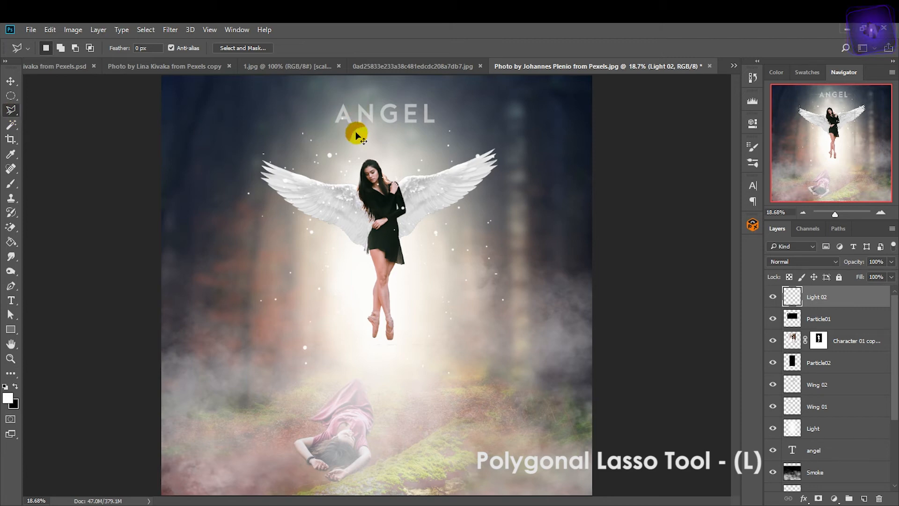
key(ctrl+minus)
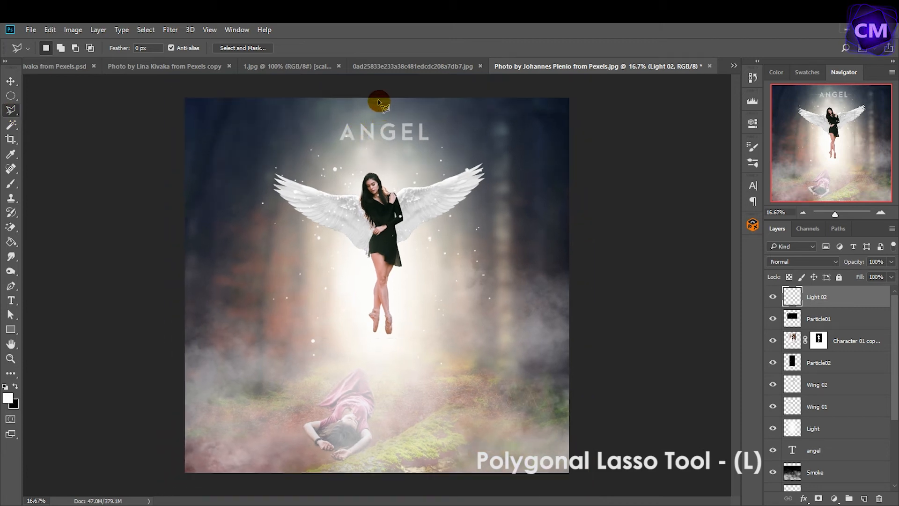
click(341, 99)
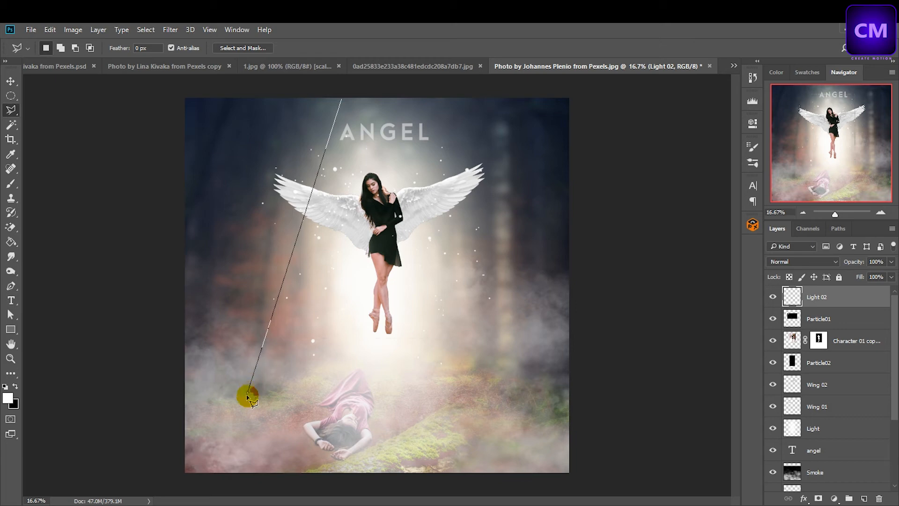
click(247, 394)
click(421, 99)
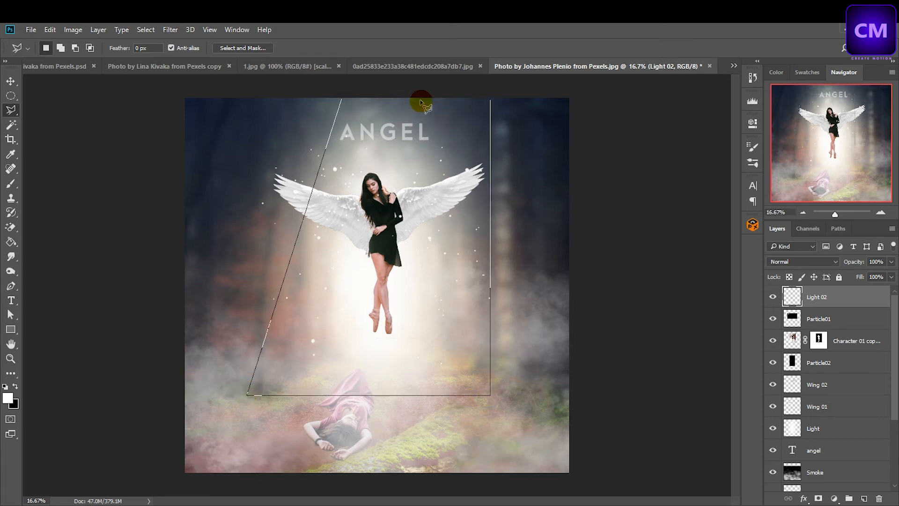
click(344, 98)
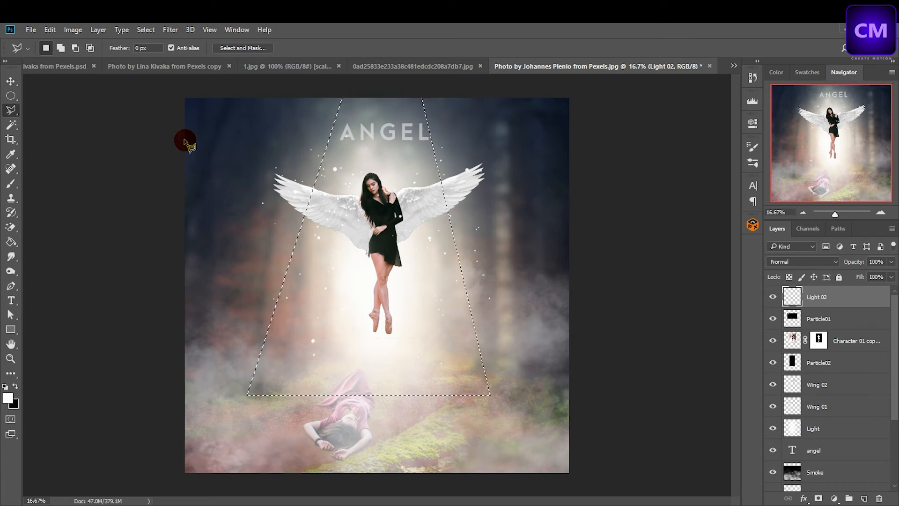
Fill the trapezoid selection with white on the Light 02 layer and deselect it.
click(10, 81)
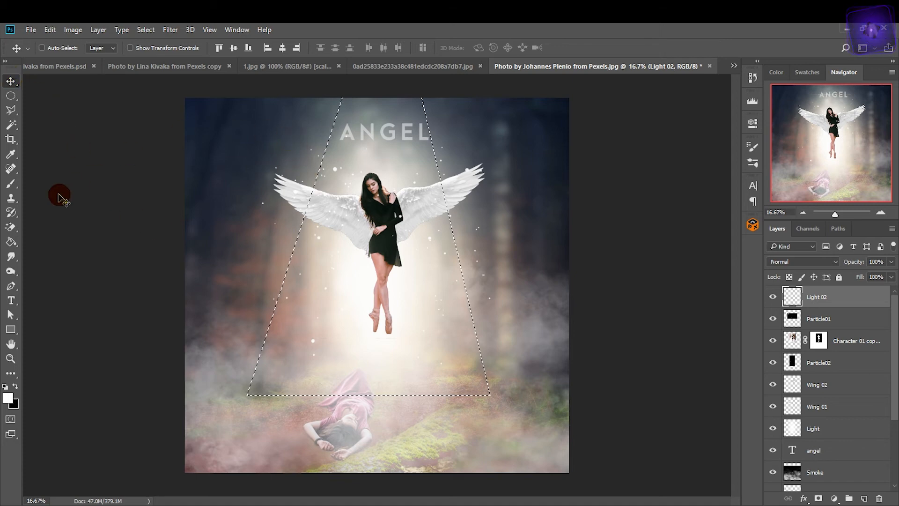
click(11, 242)
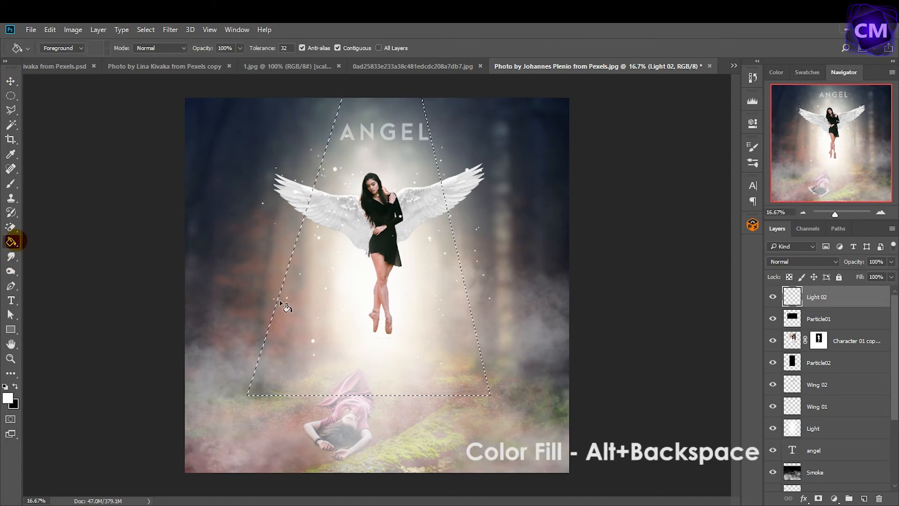
click(328, 276)
click(11, 81)
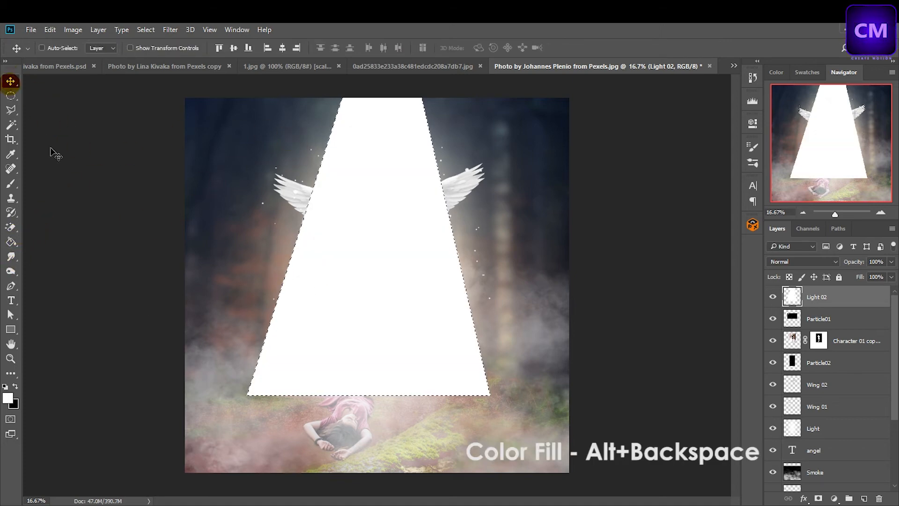
key(ctrl+d)
Apply a Motion Blur to Light 02 with an angle of -90° and a distance of 2000 pixels.
click(179, 32)
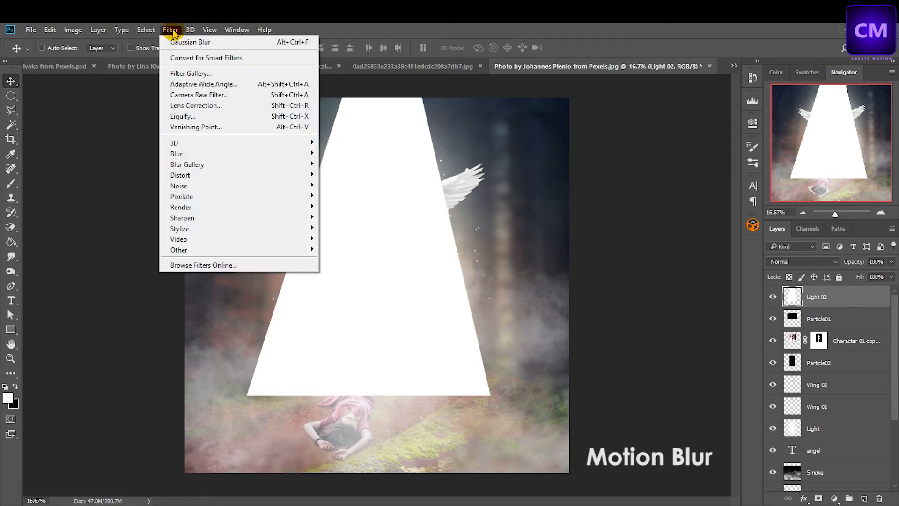
mouse_move(196, 156)
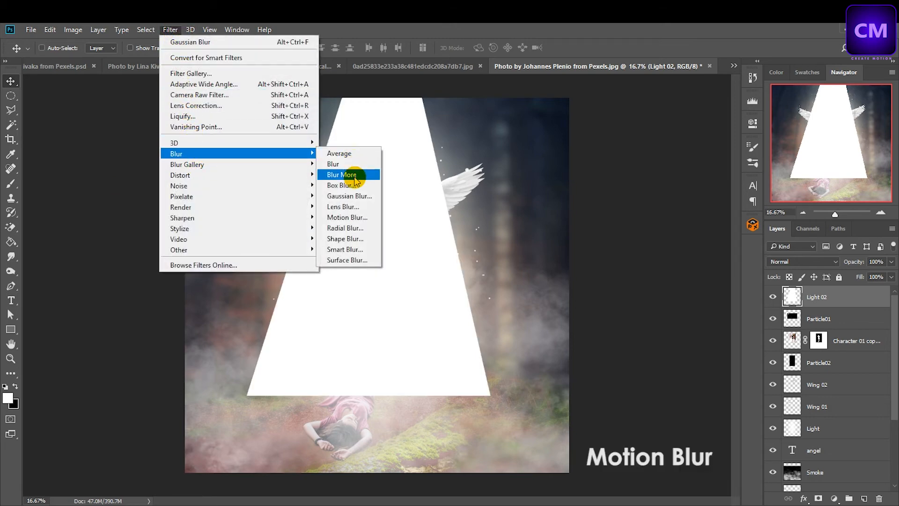
click(347, 217)
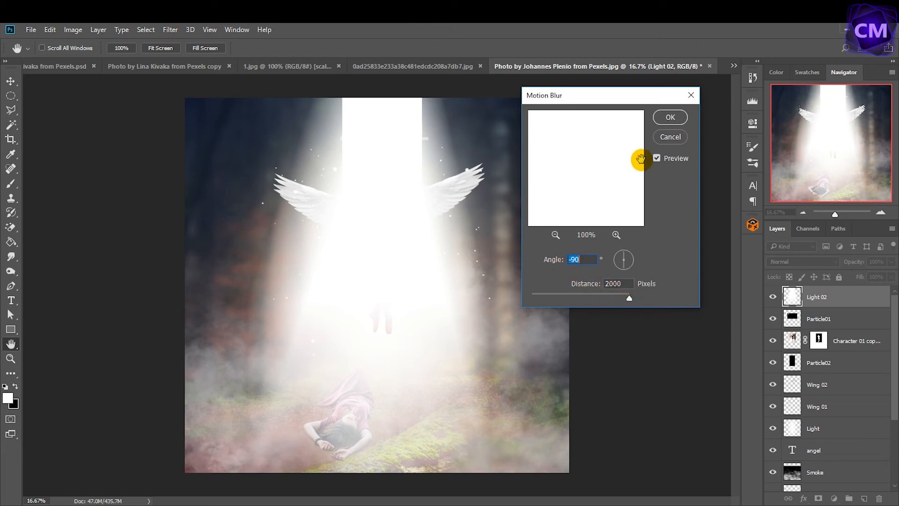
click(669, 117)
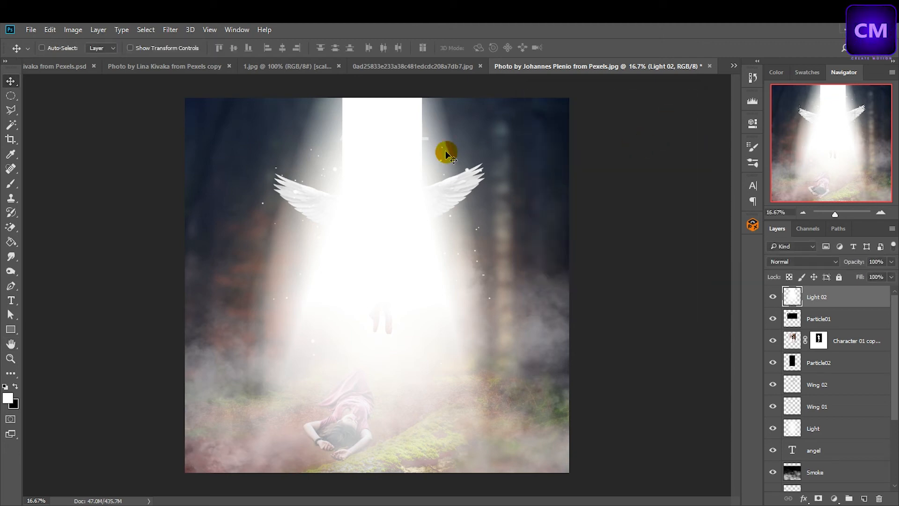
Apply a Gaussian Blur with a radius of 440 pixels to the Light 02 layer.
click(170, 29)
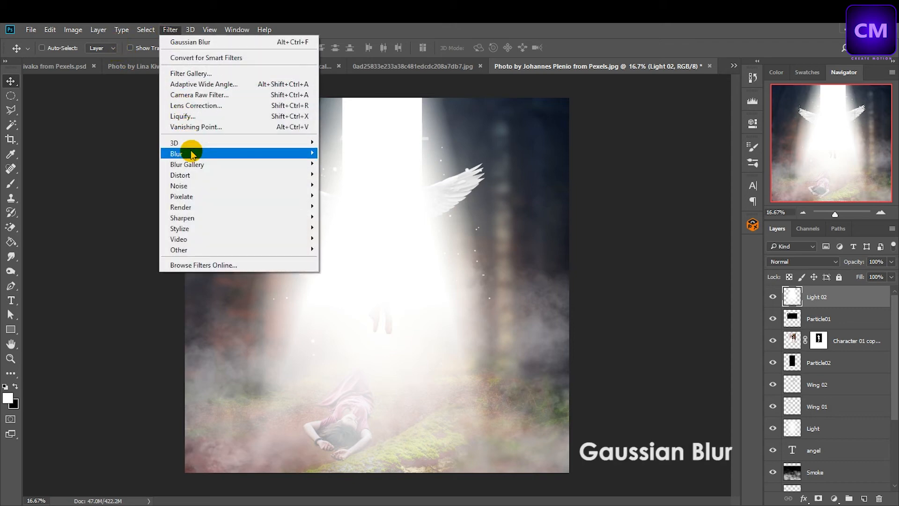
mouse_move(199, 153)
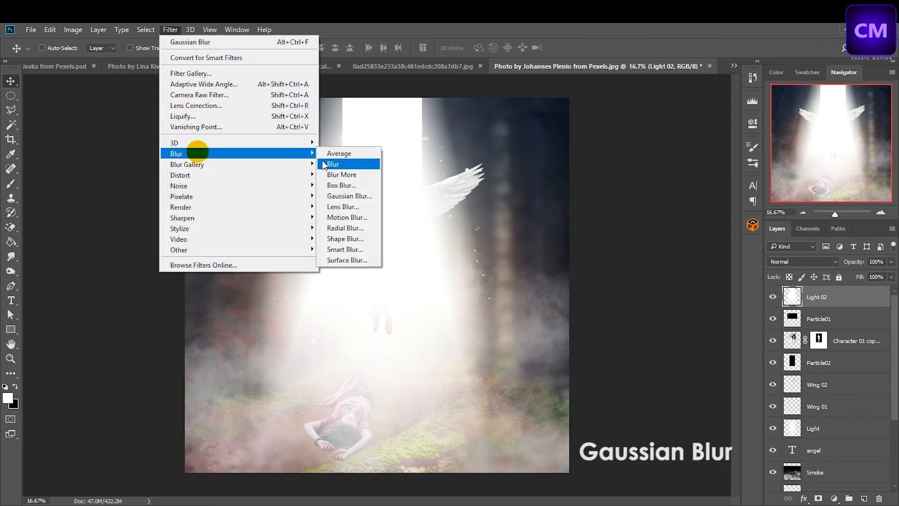
click(353, 195)
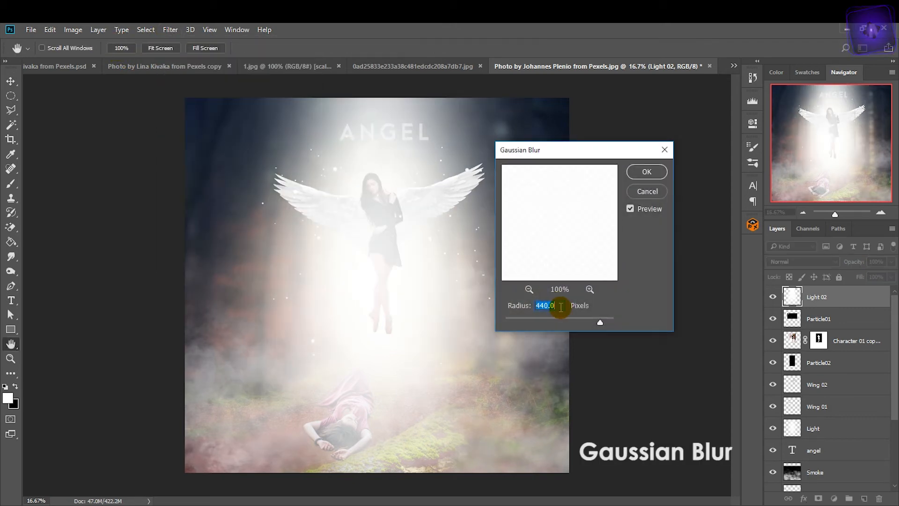
click(646, 173)
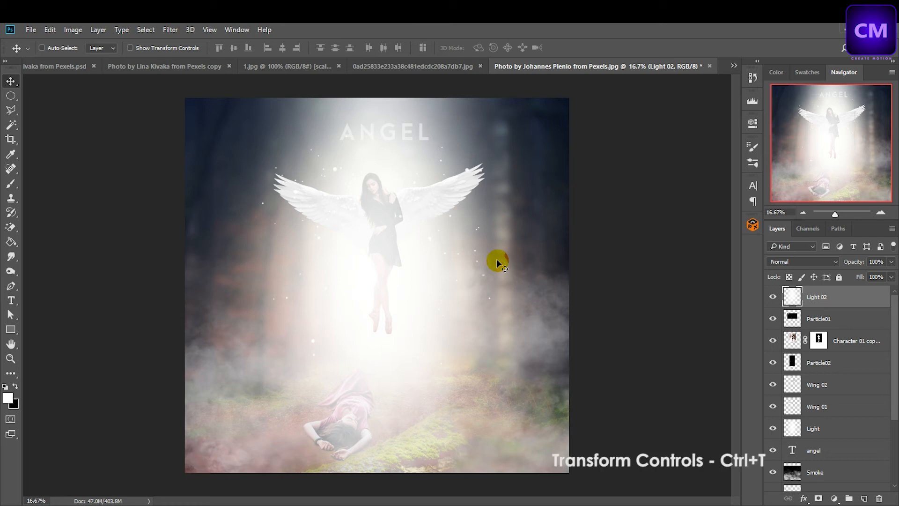
Transform Light 02 into a narrow-topped beam by pulling both upper corners inward to the width of the ANGEL title.
key(ctrl+t)
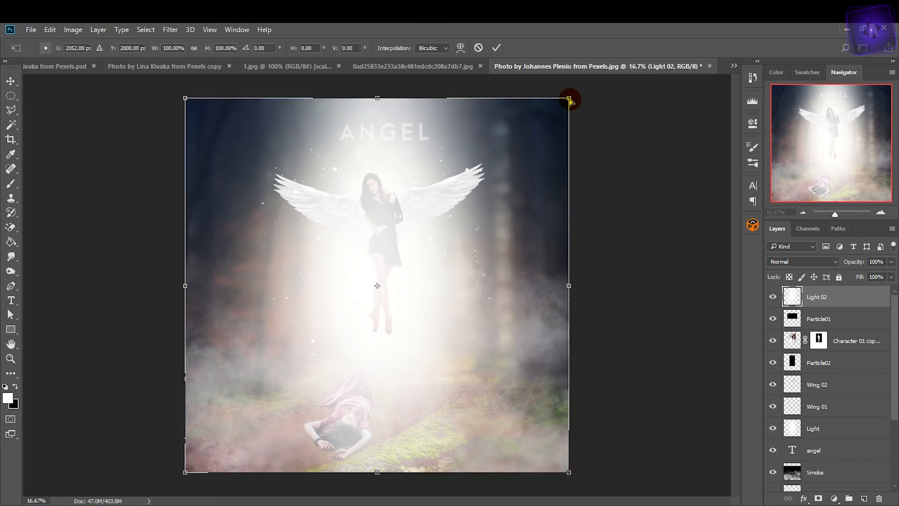
drag(571, 99, 444, 101)
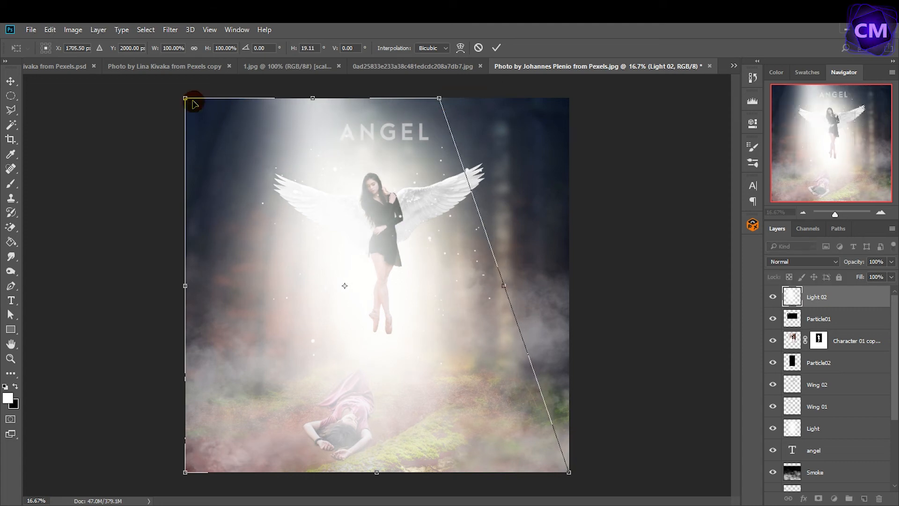
drag(186, 99, 339, 98)
drag(441, 100, 422, 97)
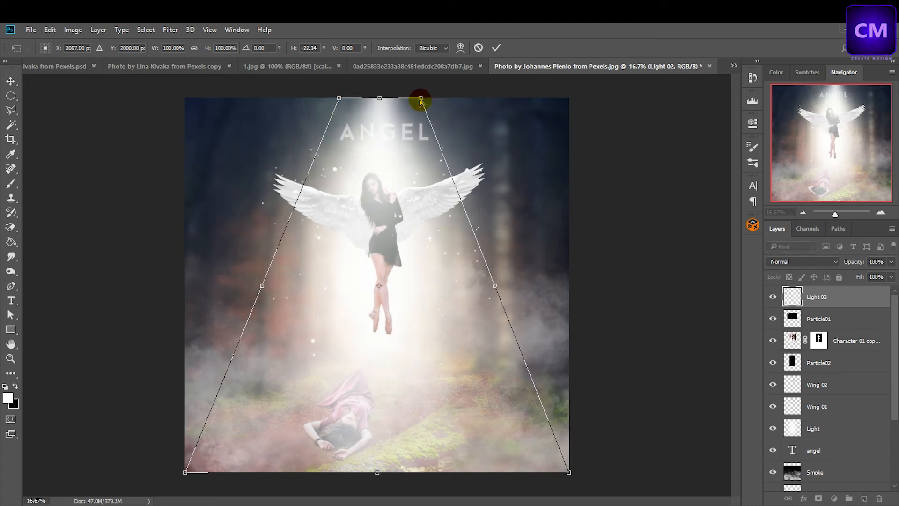
drag(341, 98, 337, 98)
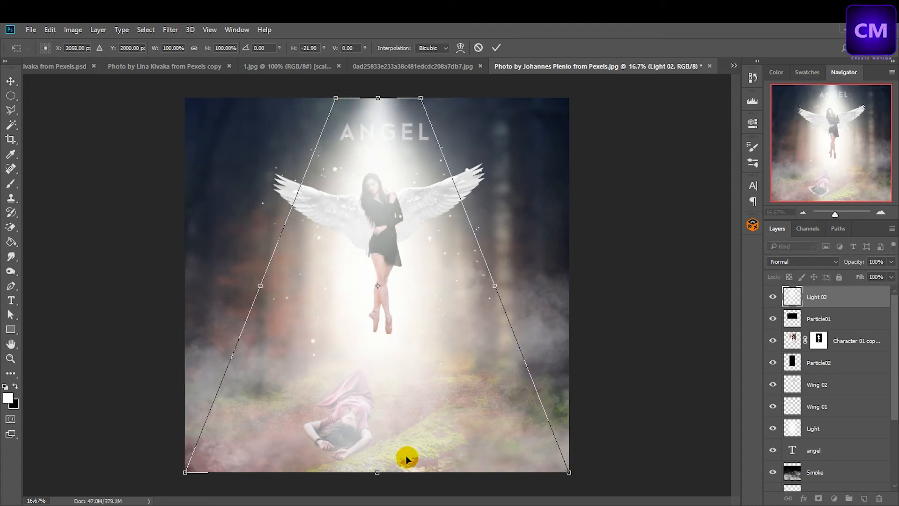
click(497, 48)
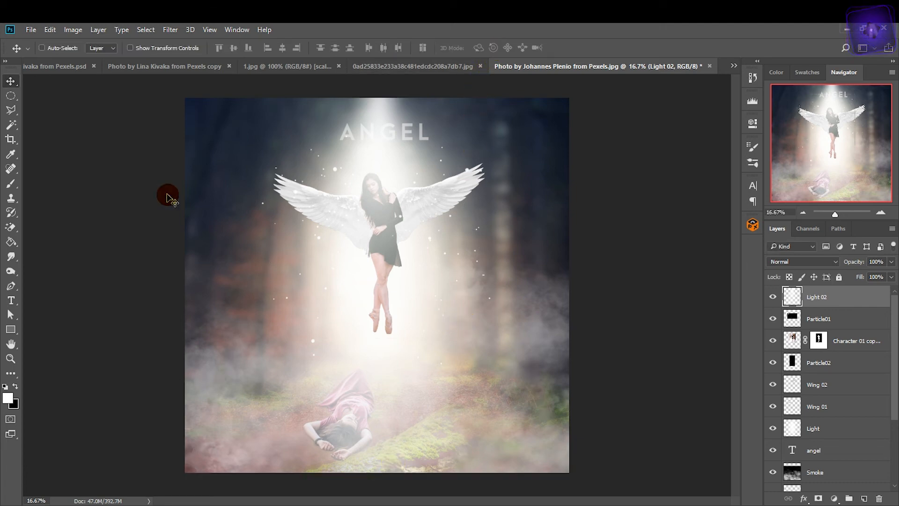
Erase the Light 02 haze over the floating woman with a soft 1900-pixel Eraser.
click(11, 228)
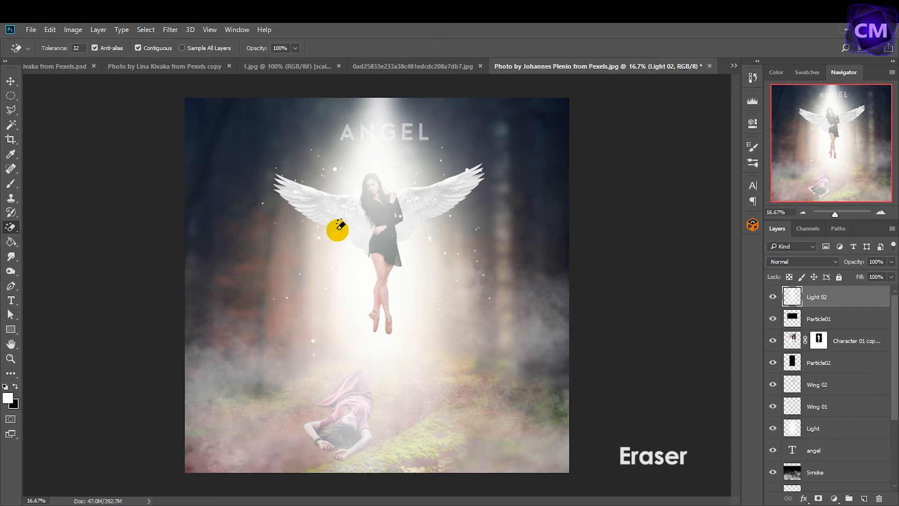
right_click(10, 228)
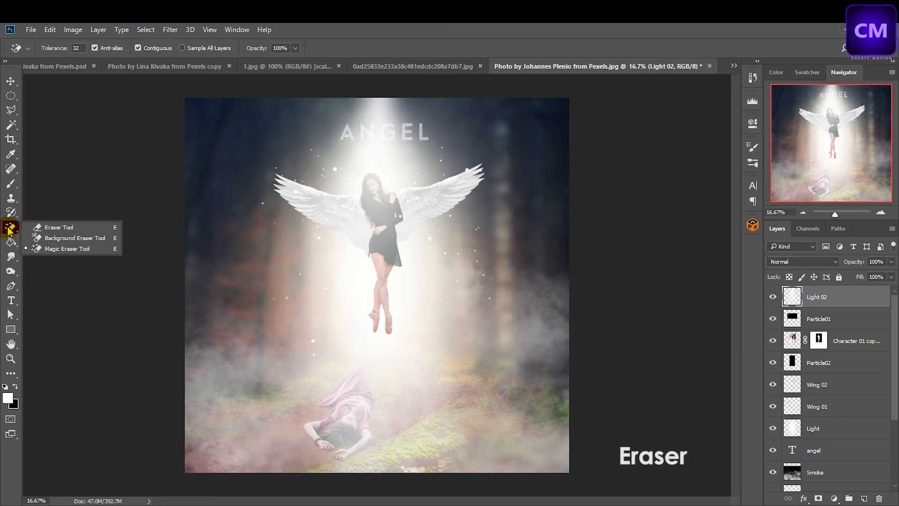
click(47, 227)
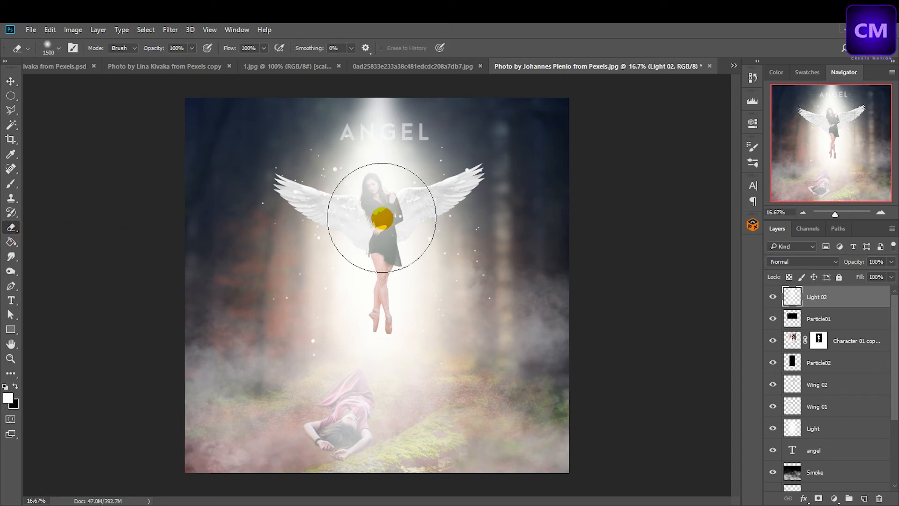
key(bracketright)
key(bracketright)
key(bracketright)
key(bracketright)
drag(371, 227, 374, 178)
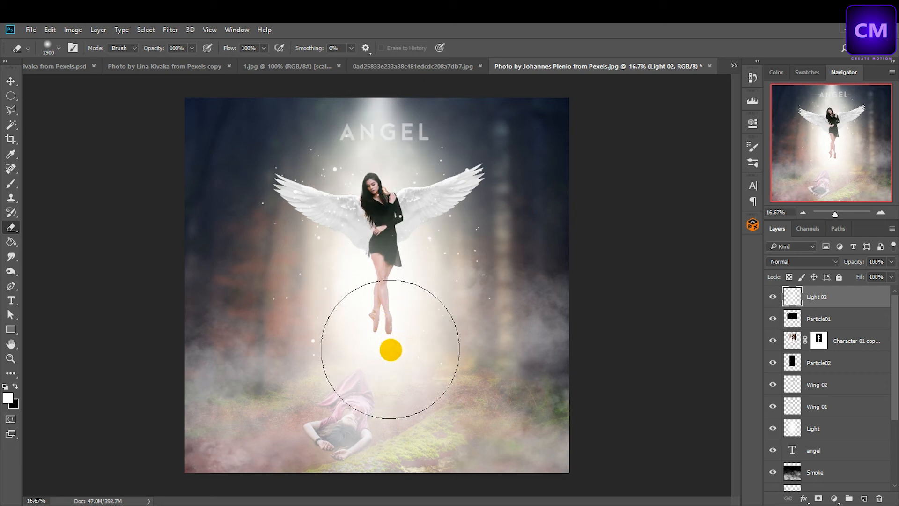
mouse_move(390, 350)
mouse_down()
mouse_move(393, 369)
mouse_move(375, 414)
mouse_move(310, 423)
mouse_move(349, 422)
mouse_move(315, 418)
mouse_move(300, 279)
mouse_move(263, 203)
mouse_move(224, 263)
mouse_move(249, 371)
mouse_move(274, 420)
mouse_move(495, 423)
mouse_move(553, 371)
mouse_move(574, 316)
mouse_move(397, 365)
mouse_up()
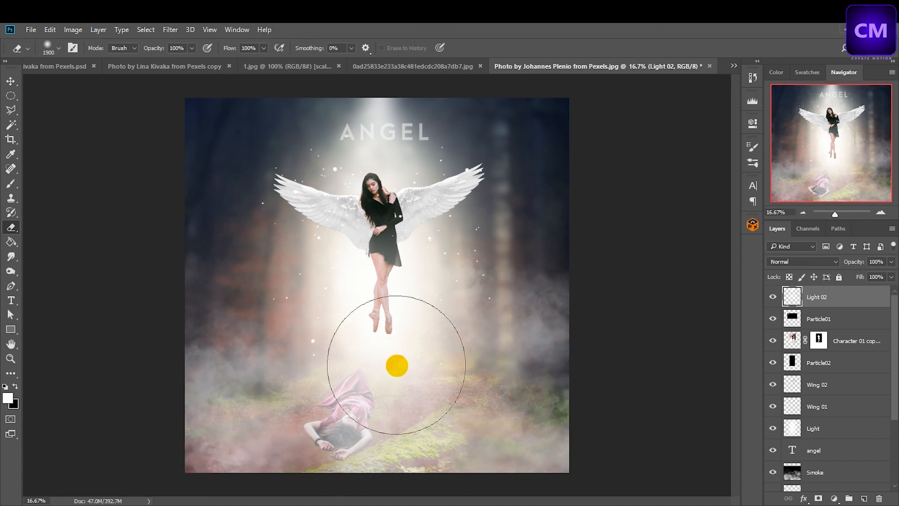
click(11, 84)
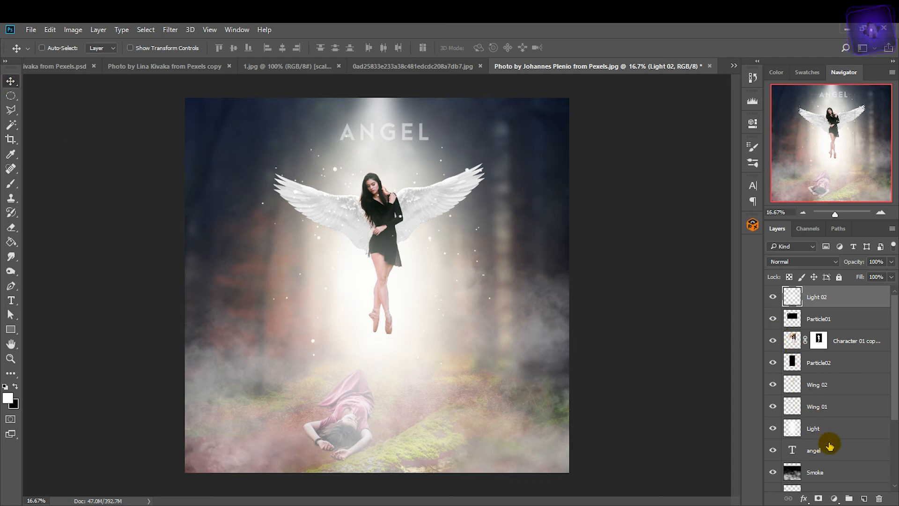
On the Smoke layer, erase the haze over the lying woman with a soft Eraser, reducing the brush size to 500 pixels.
scroll(819, 430, down, 3)
click(806, 395)
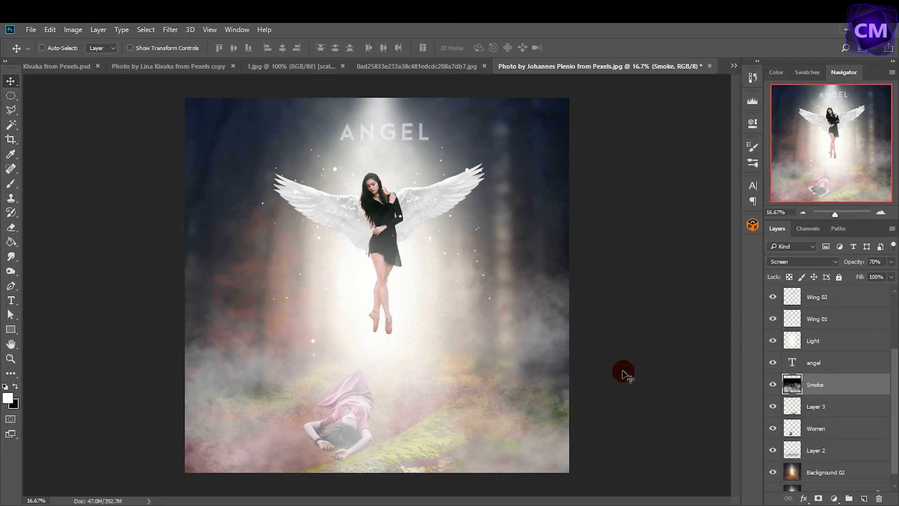
click(12, 229)
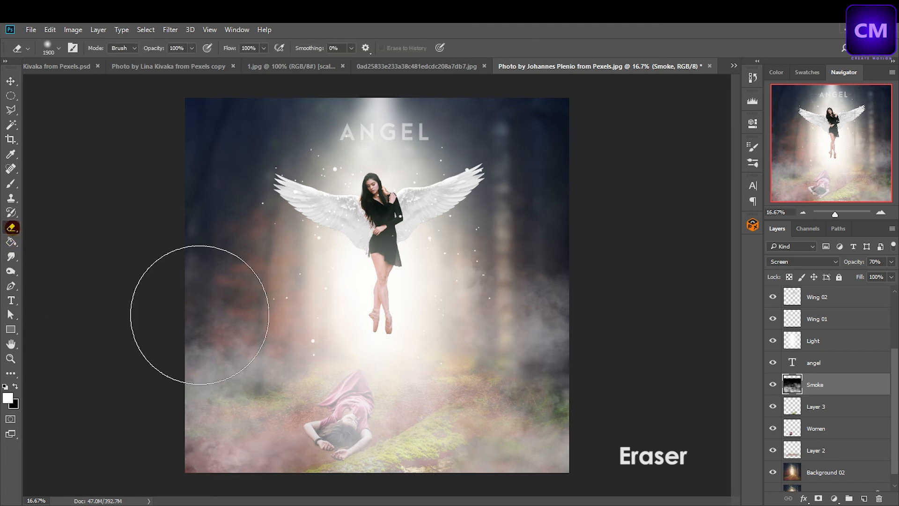
click(319, 409)
key(bracketleft)
key(bracketleft)
key(bracketleft)
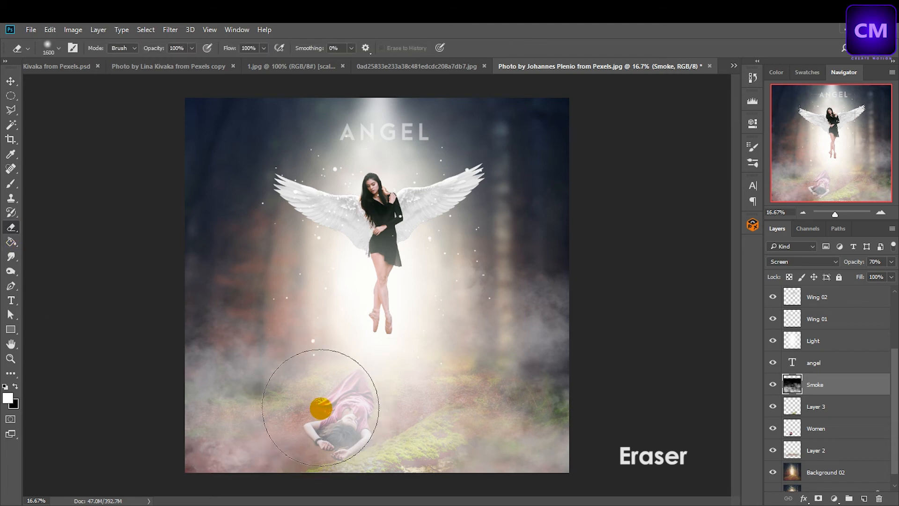
drag(330, 424, 322, 422)
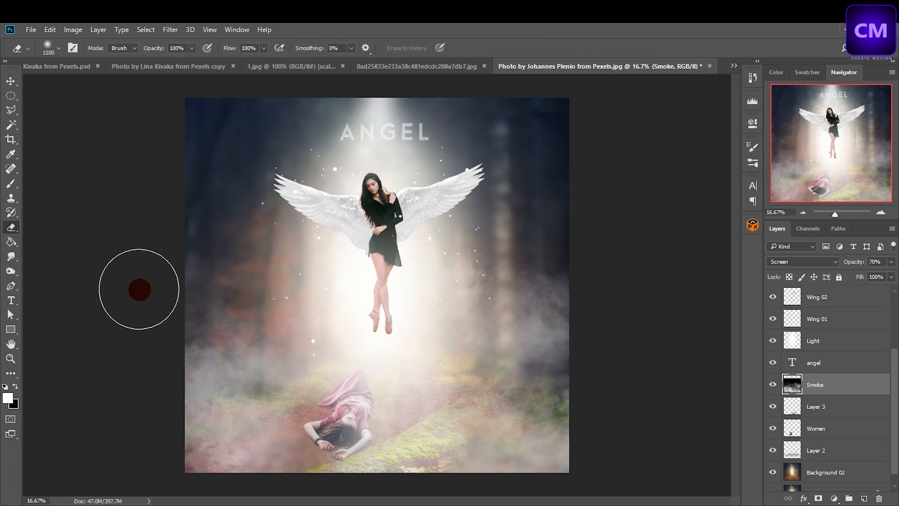
drag(288, 366, 389, 404)
key(bracketleft)
key(bracketleft)
key(bracketleft)
key(bracketleft)
key(bracketleft)
key(bracketleft)
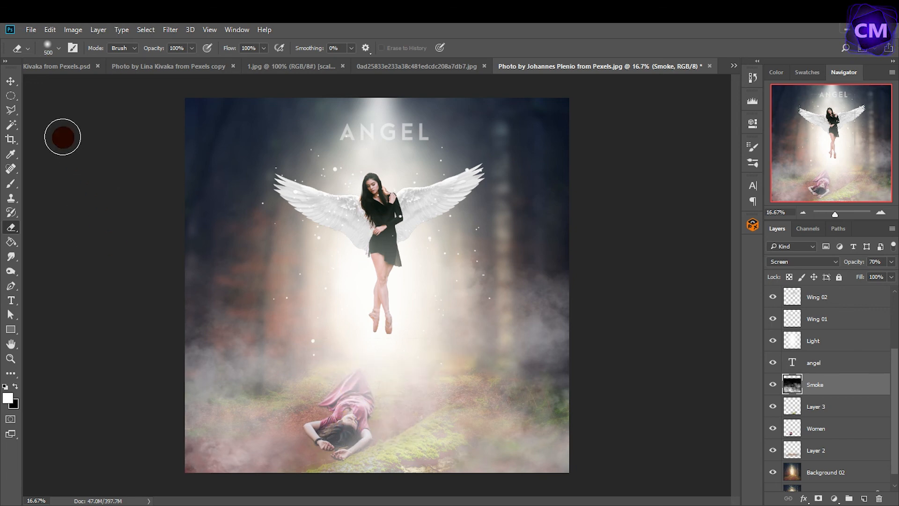
click(10, 81)
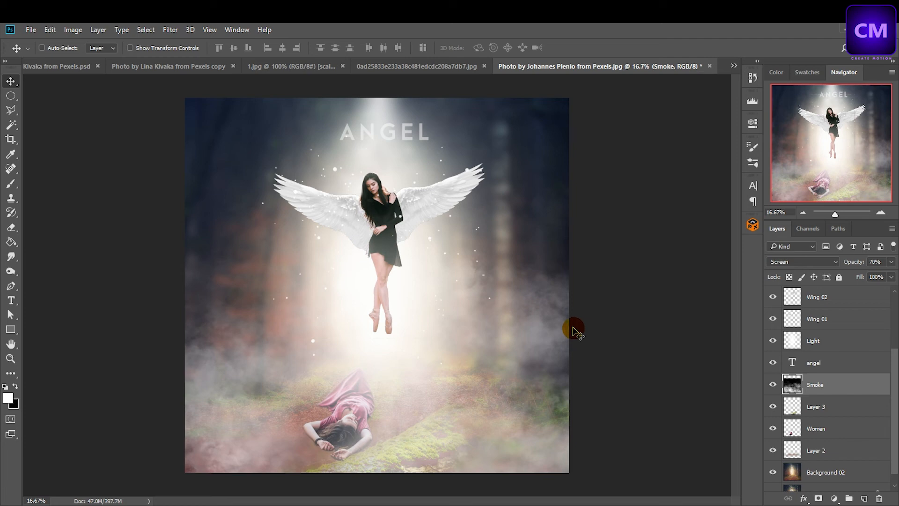
Rotate the Wing 01 layer slightly counterclockwise so that the wing's outer tip sits lower.
scroll(760, 373, up, 3)
click(810, 389)
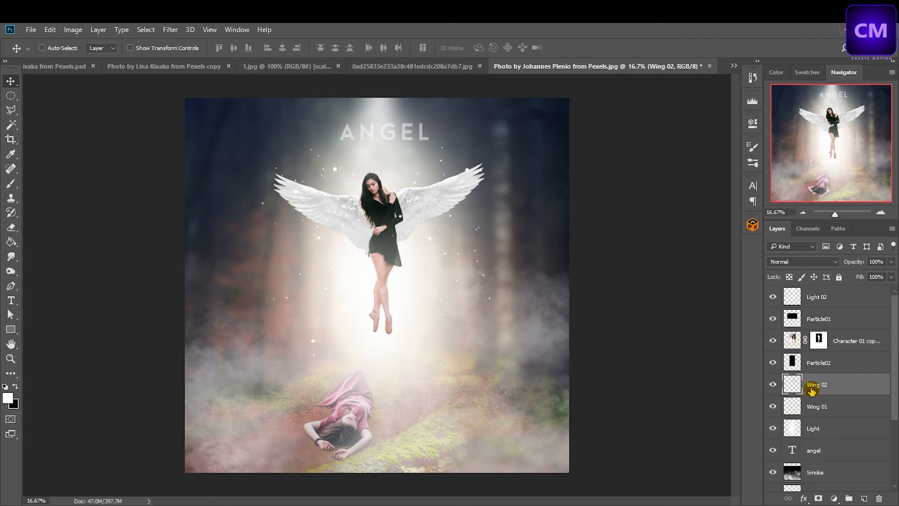
click(773, 384)
click(773, 384)
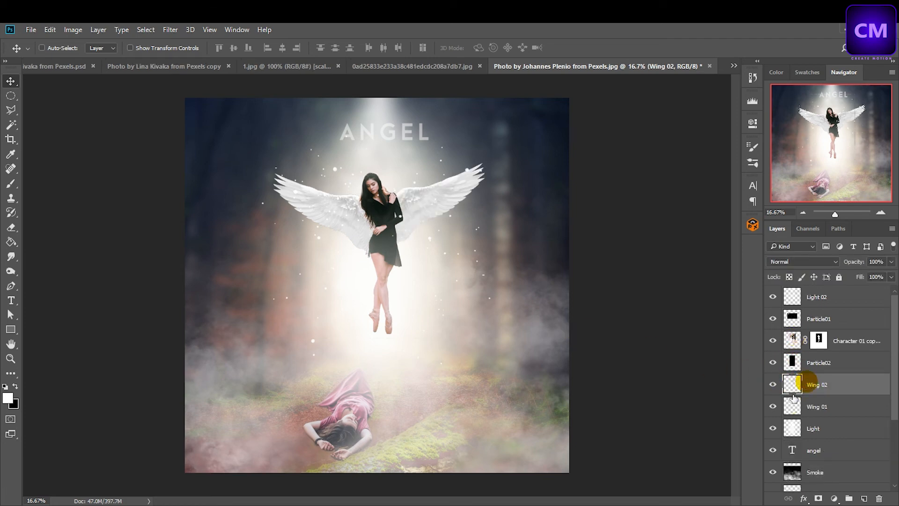
click(793, 408)
key(ctrl+t)
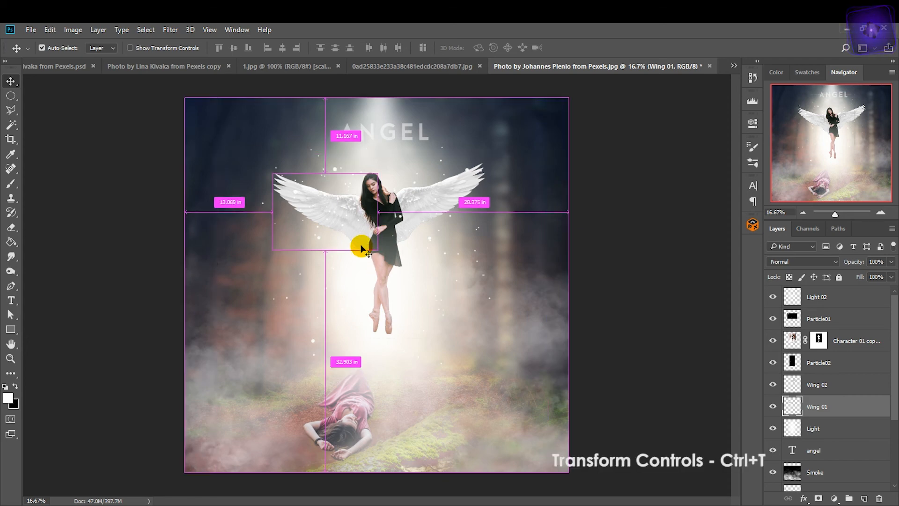
drag(396, 235, 412, 225)
click(496, 47)
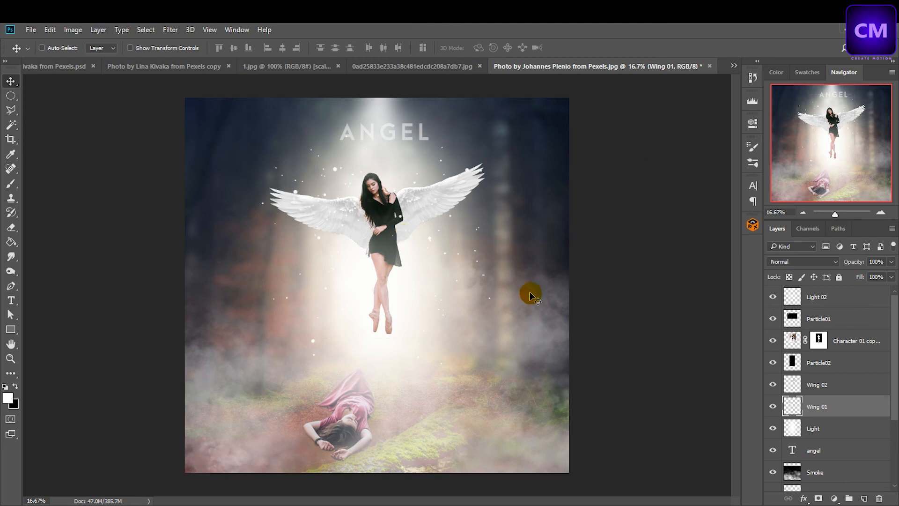
Add a Gradient fill layer above Light 02 with a Radial style and a 45° angle.
click(795, 298)
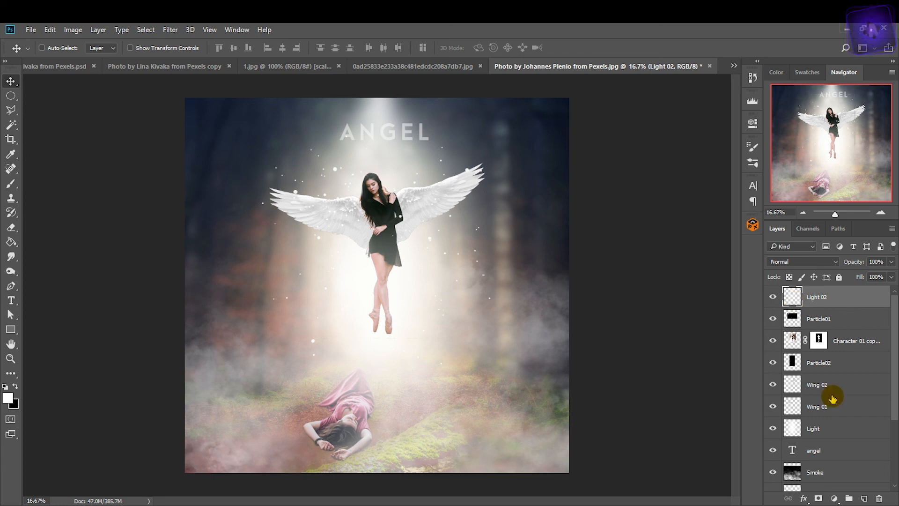
click(843, 490)
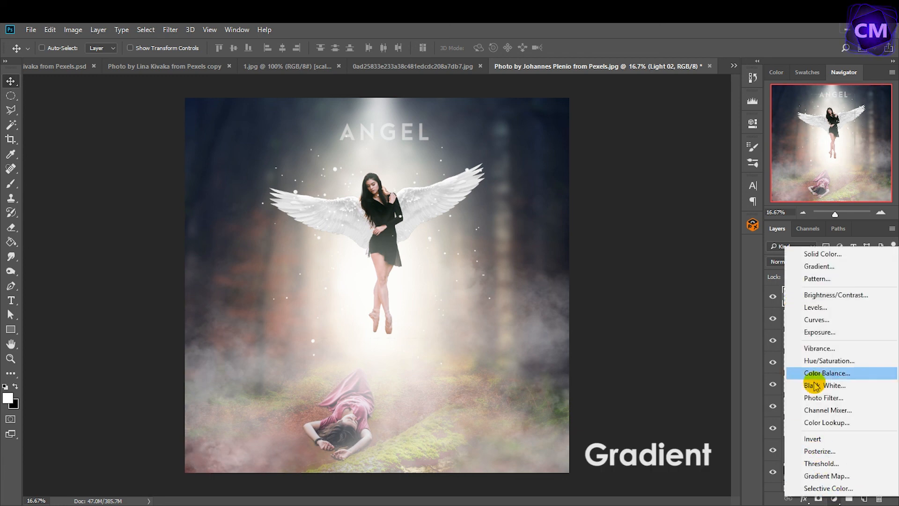
click(823, 272)
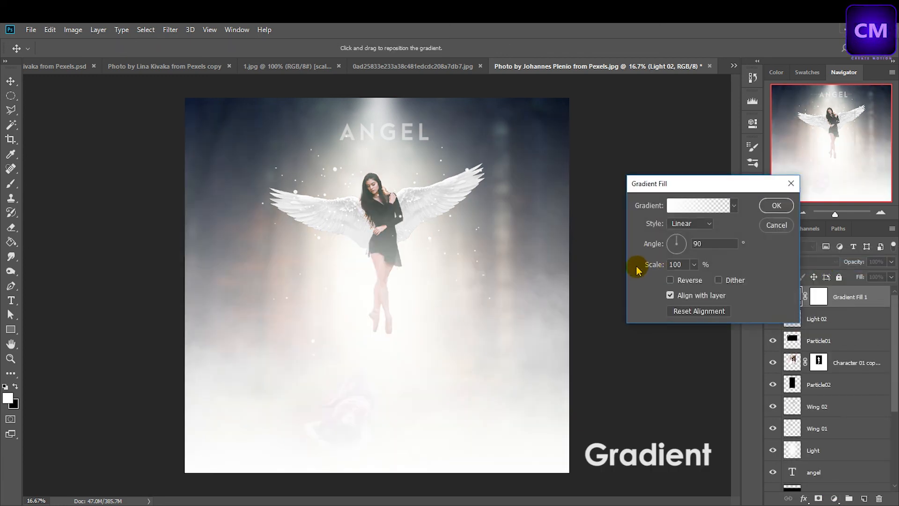
click(697, 225)
click(700, 242)
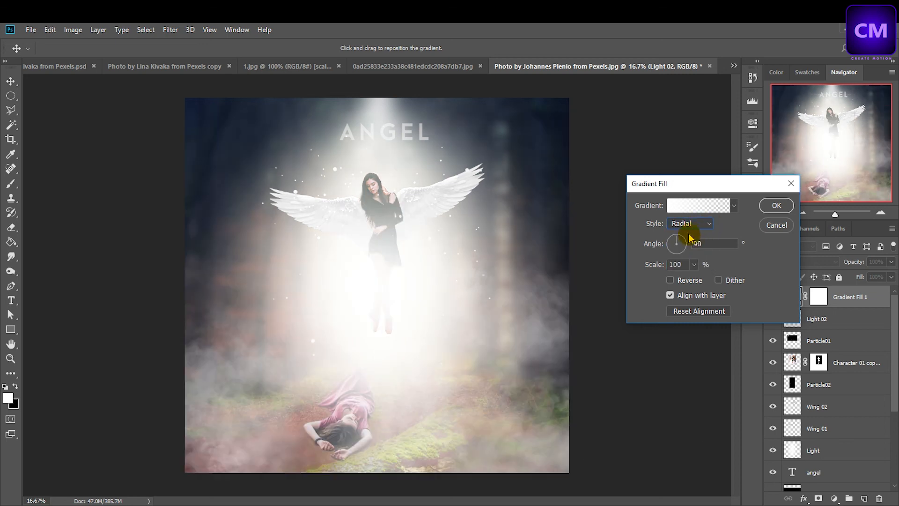
mouse_move(378, 286)
mouse_down()
mouse_move(378, 260)
mouse_move(378, 297)
mouse_up()
drag(674, 246, 680, 241)
Apply the Neutral Density preset to the gradient fill and reverse it to darken the image's edges.
click(715, 206)
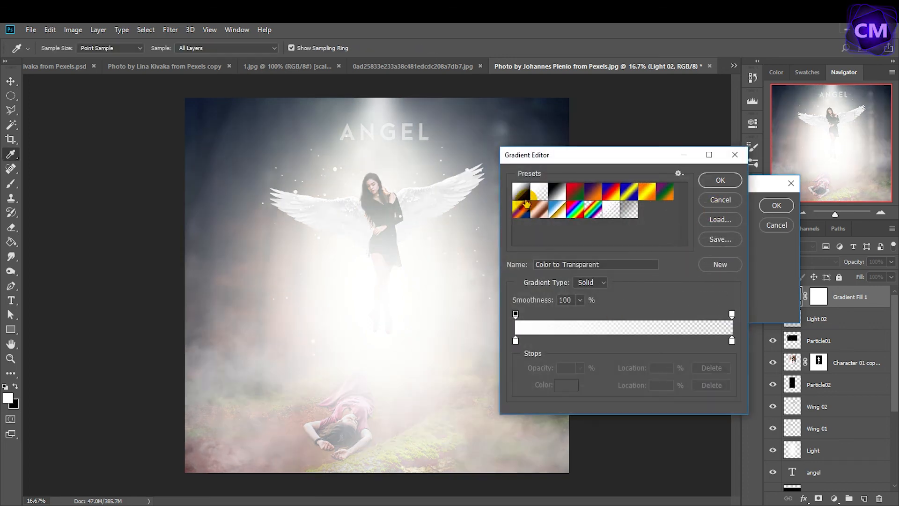
click(520, 195)
click(629, 209)
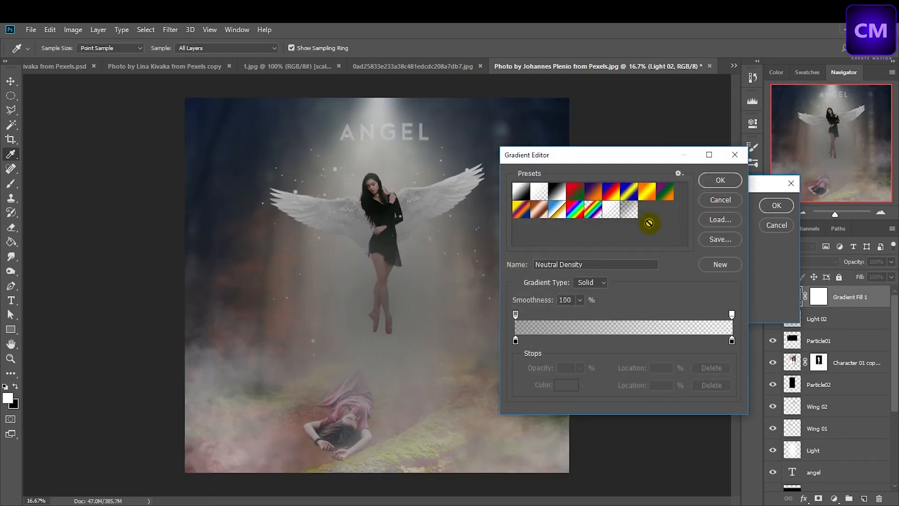
click(720, 181)
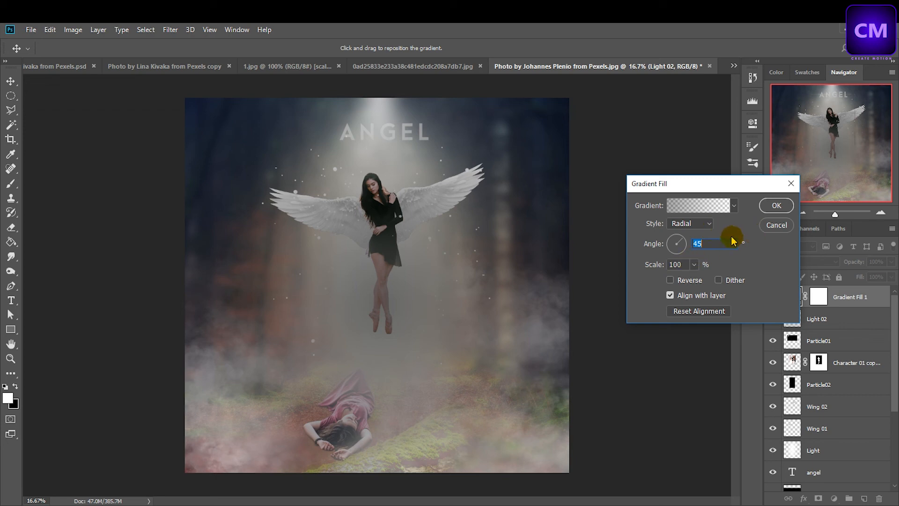
click(670, 281)
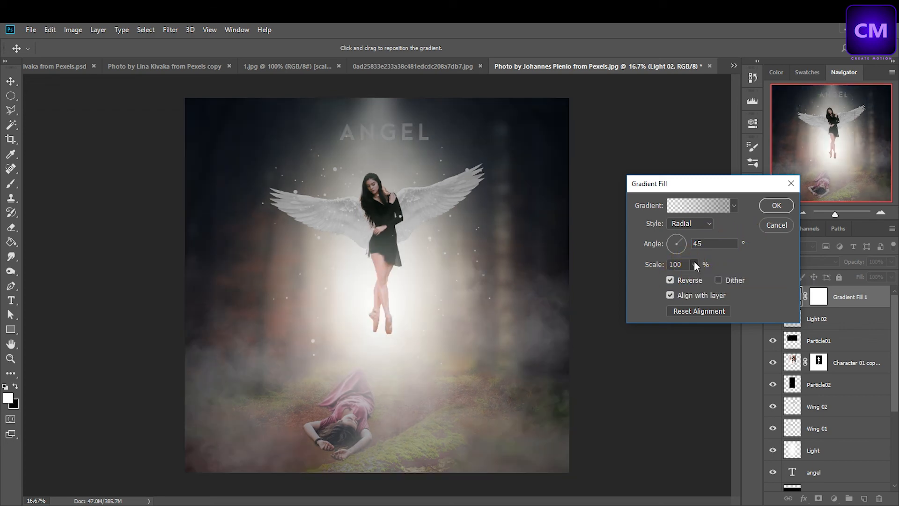
drag(703, 281, 696, 281)
click(777, 205)
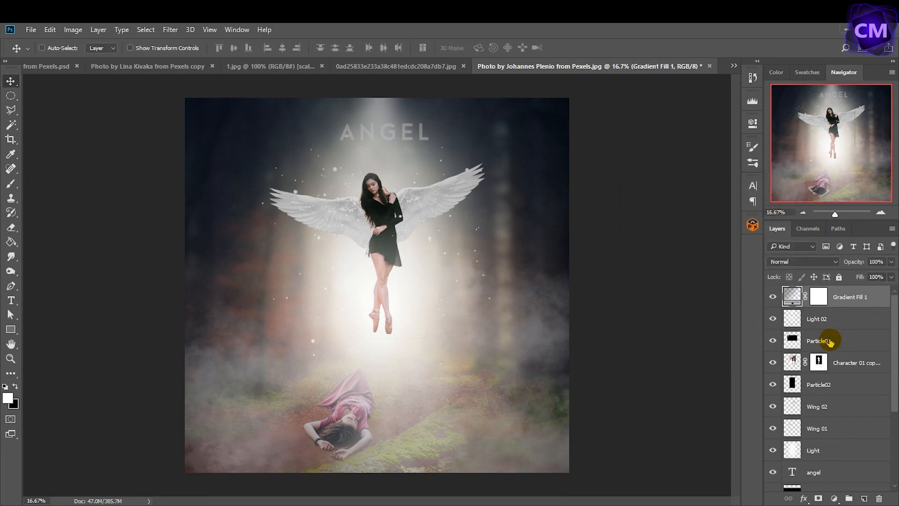
Apply a Brightness/Contrast adjustment to the floating woman's Character 01 copy 2 layer with brightness 43 and contrast 11.
click(791, 361)
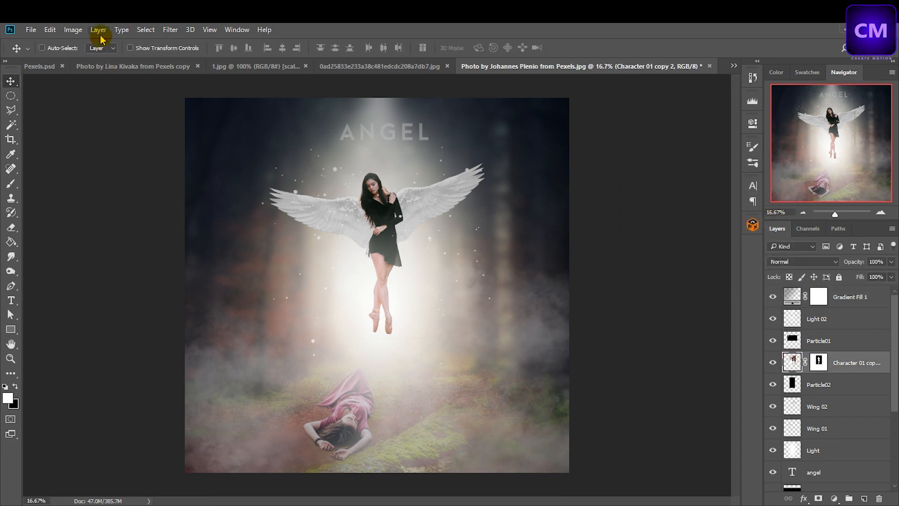
click(73, 29)
mouse_move(89, 58)
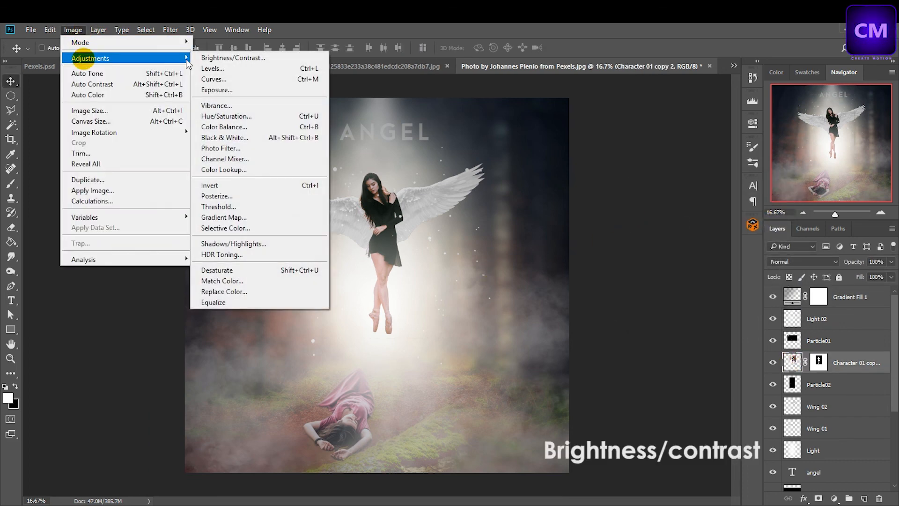
click(233, 57)
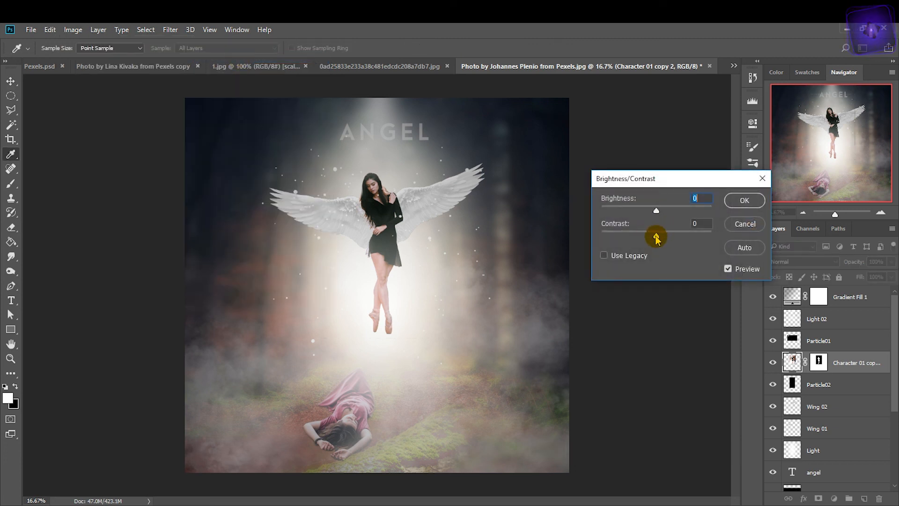
drag(652, 227, 673, 217)
click(675, 210)
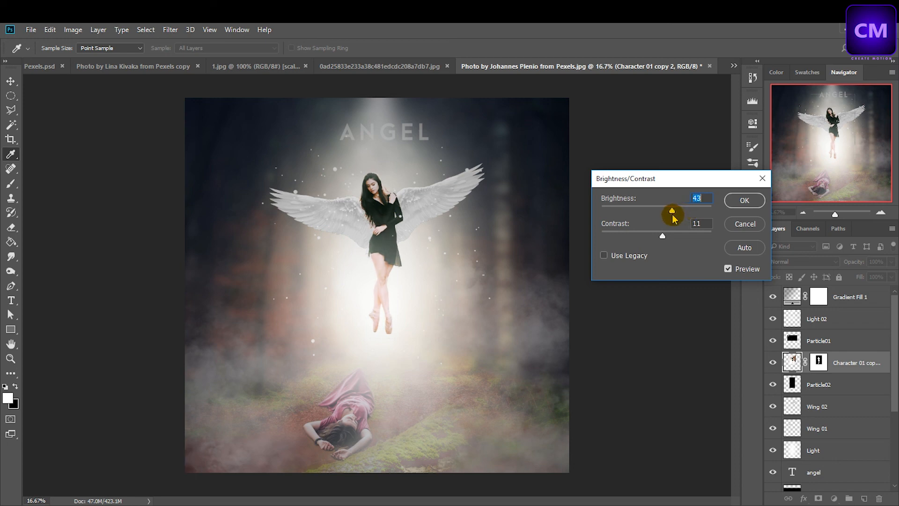
click(744, 200)
Select the Wing 01 layer and undo the last change.
scroll(823, 393, down, 2)
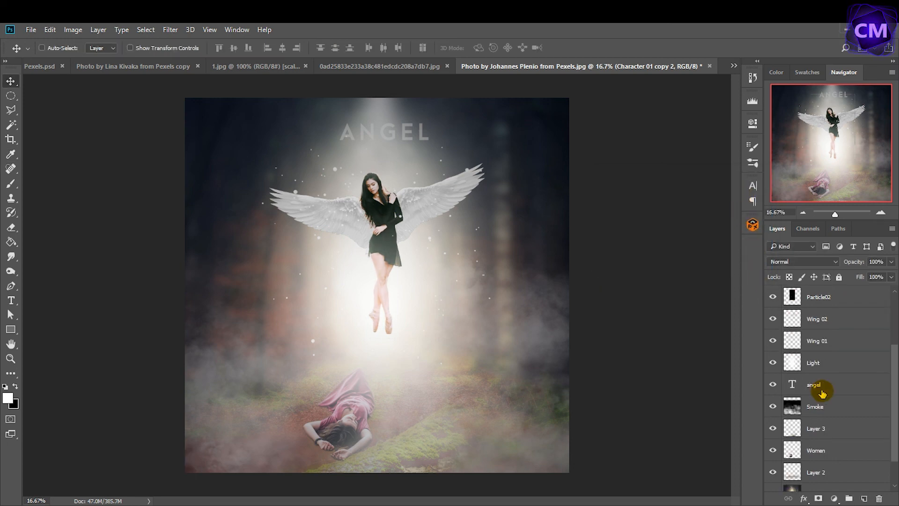
click(802, 348)
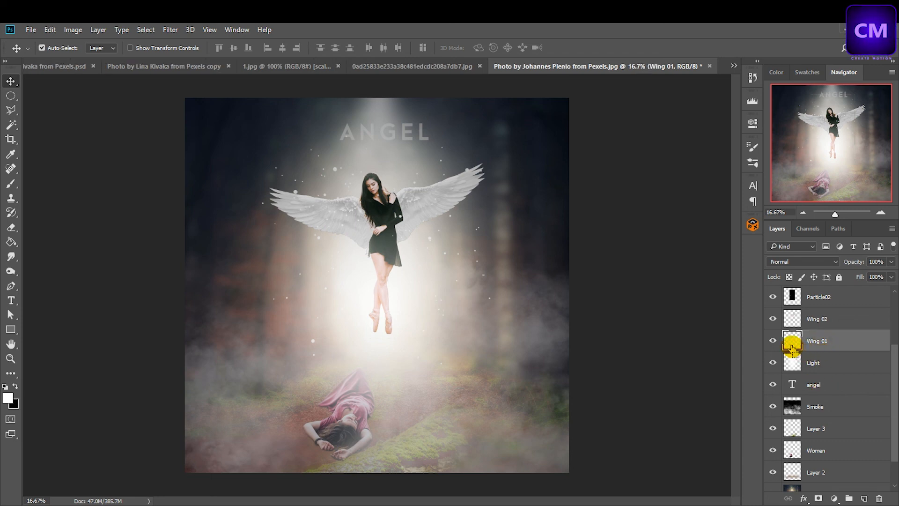
key(ctrl+z)
scroll(384, 206, up, 1)
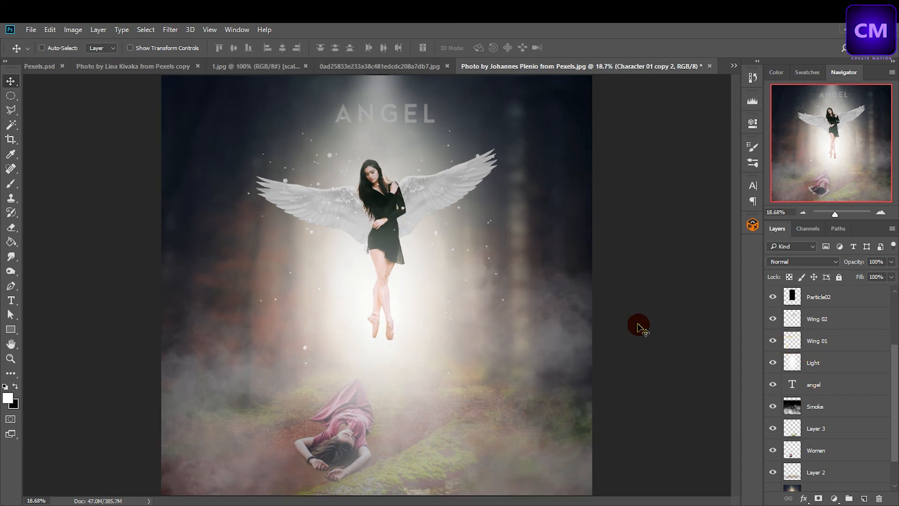